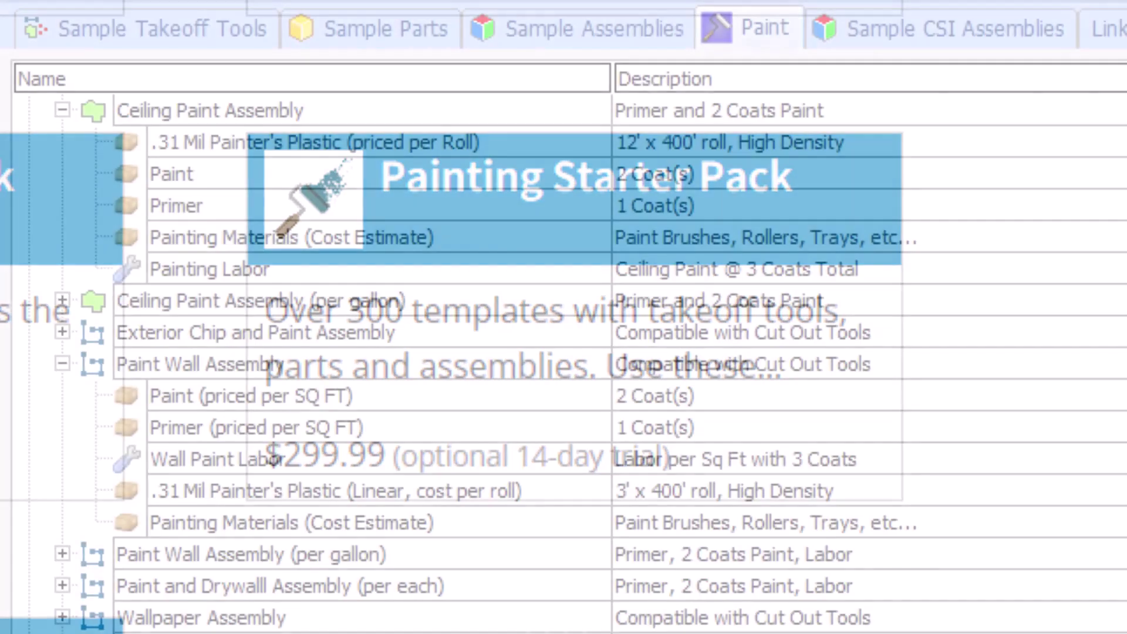
# Step: Look through the Paint template list, from the wall and ceiling assemblies down to the Painting folder's parts
pyautogui.scroll(-4, 563, 352)
pyautogui.scroll(-3, 563, 353)
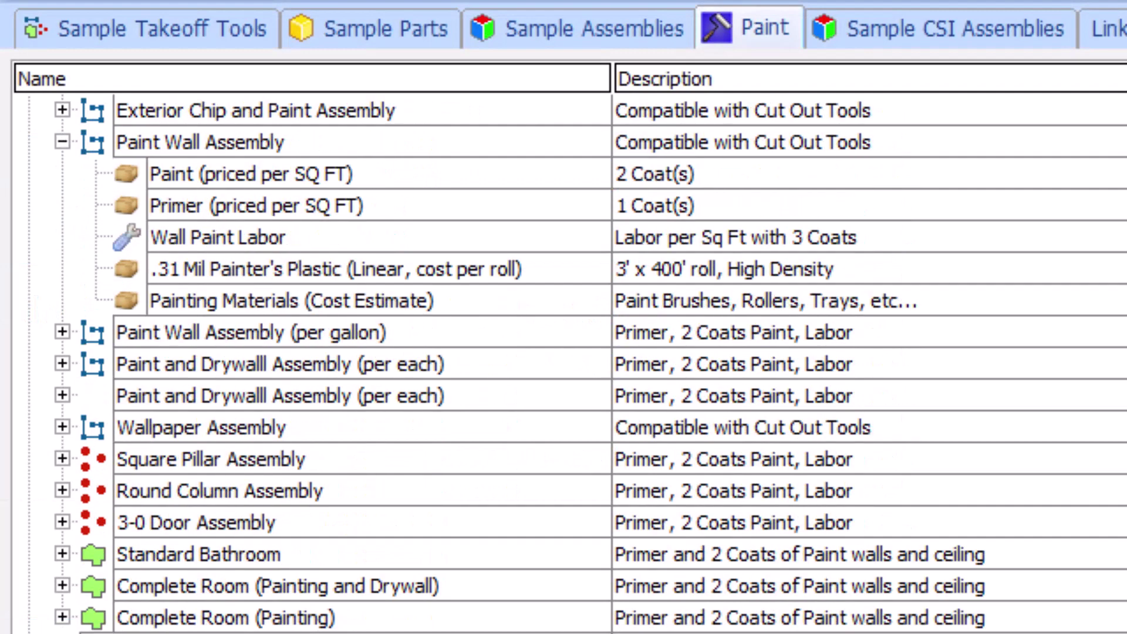
pyautogui.scroll(-4, 563, 352)
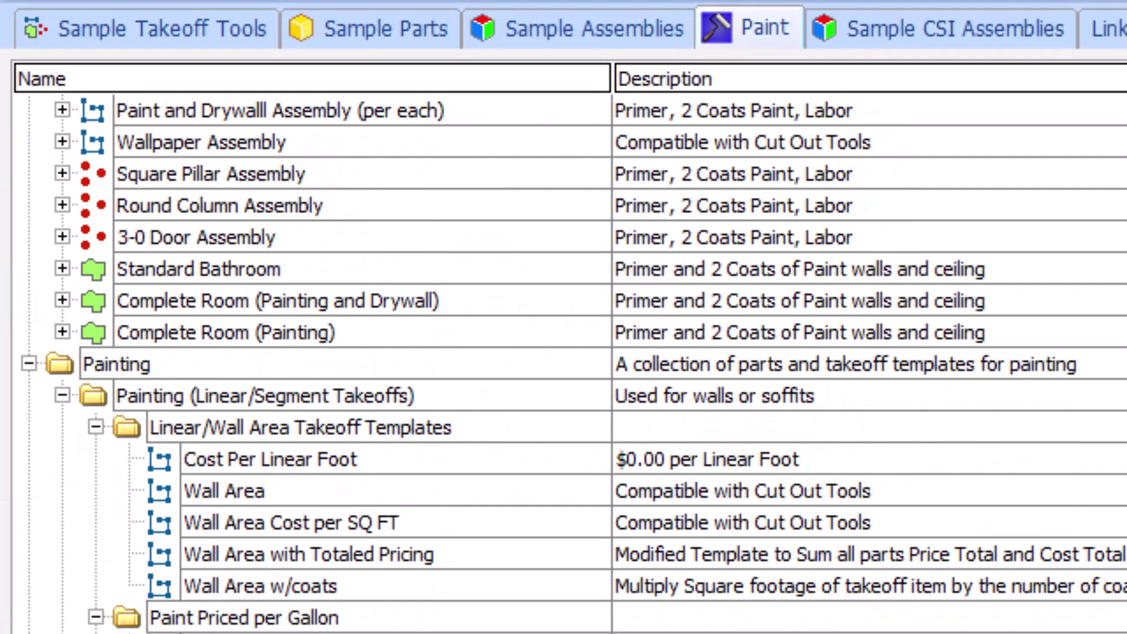
pyautogui.scroll(-4, 563, 364)
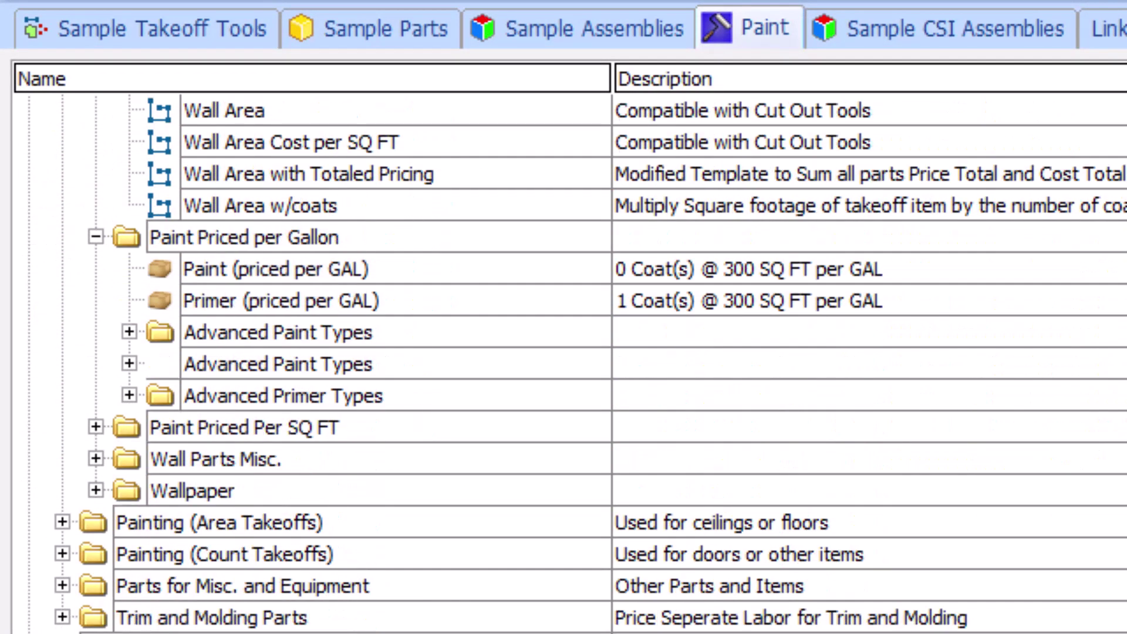
pyautogui.scroll(-2, 563, 352)
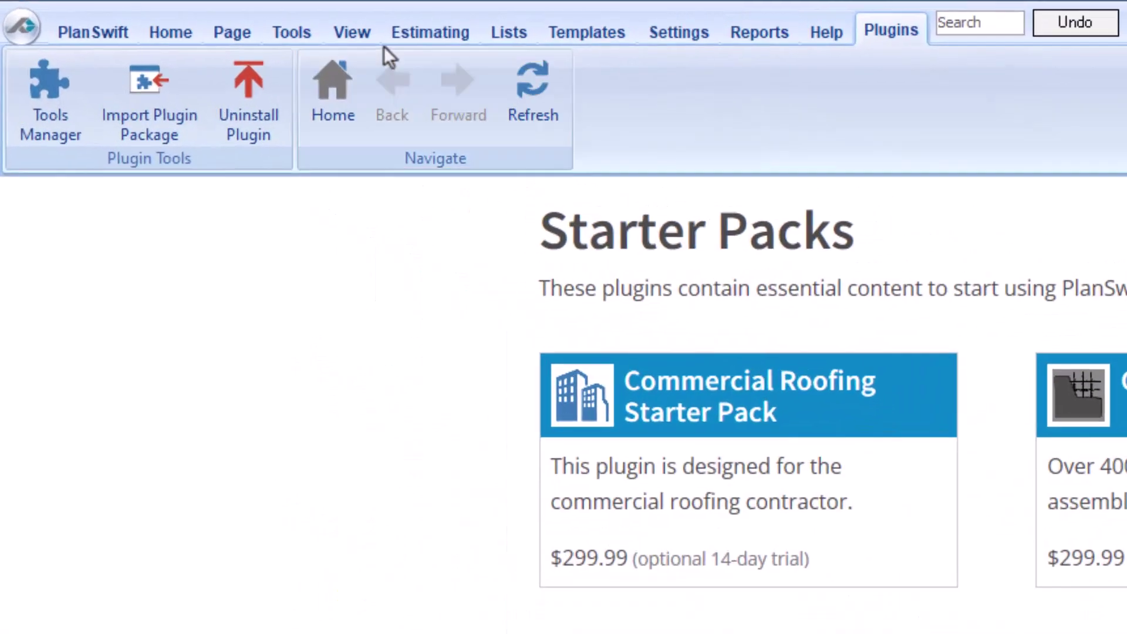
# Step: Import the Painting Starter Pack plugin package from the Downloads folder, install it and activate the product
pyautogui.click(174, 122)
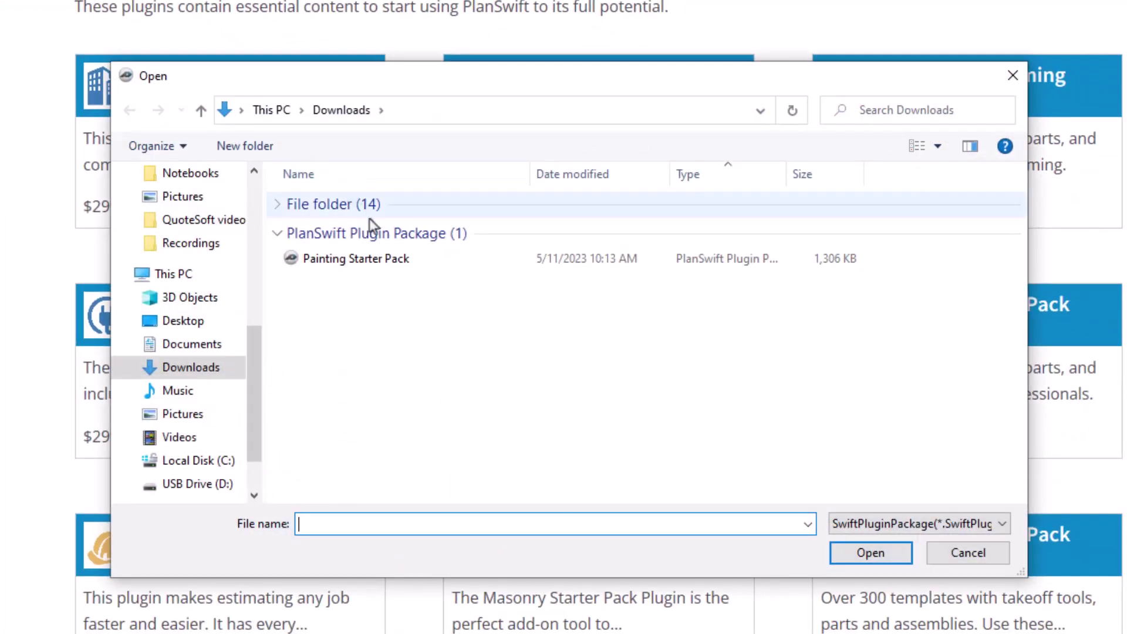
pyautogui.doubleClick(417, 261)
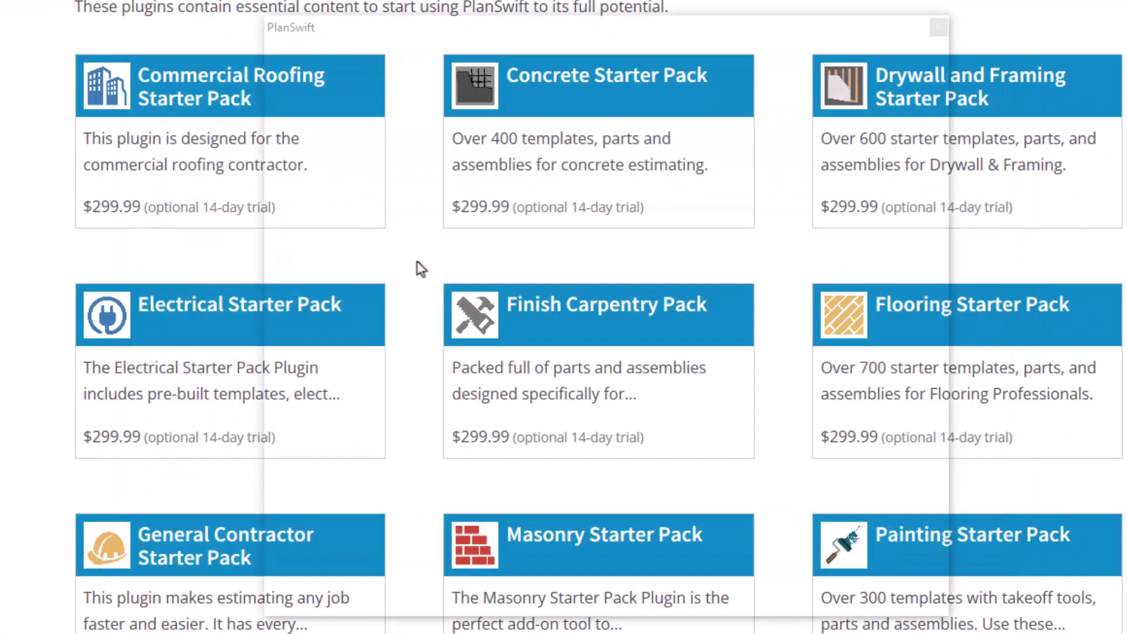
pyautogui.click(679, 394)
pyautogui.click(690, 522)
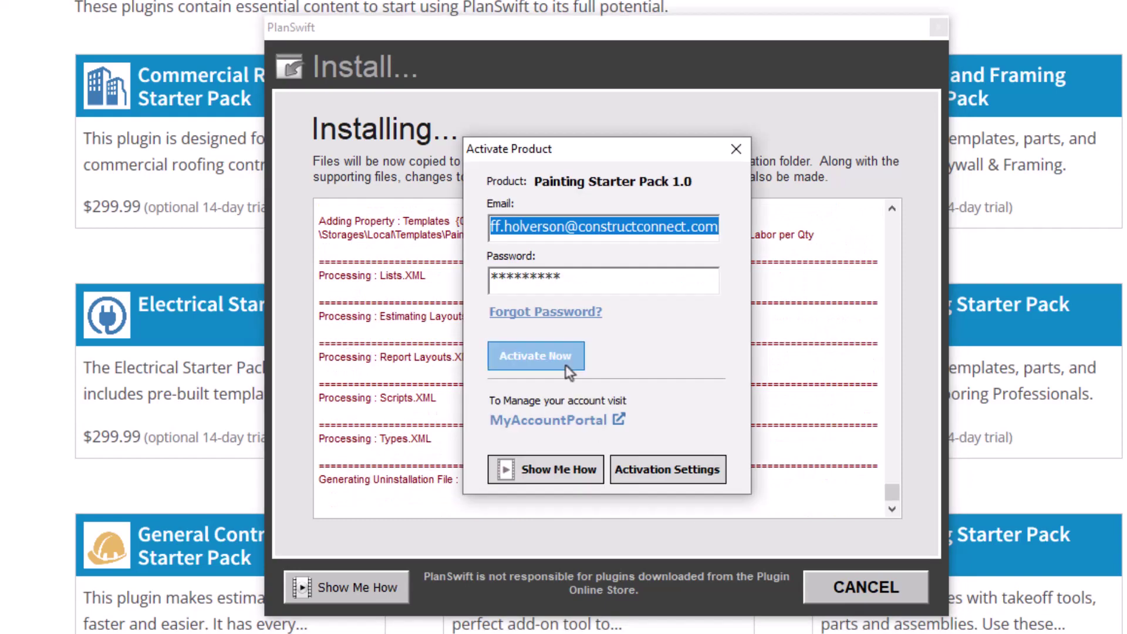
pyautogui.click(566, 365)
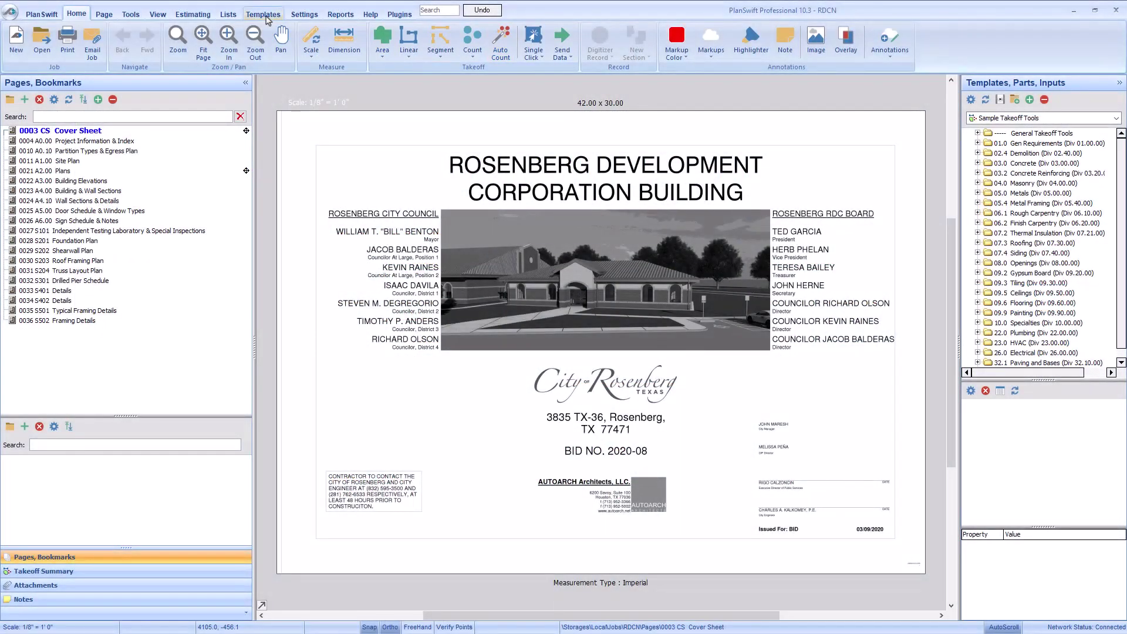
# Step: Open the Paint set of the template library and expand its Example Assemblies folder
pyautogui.click(264, 14)
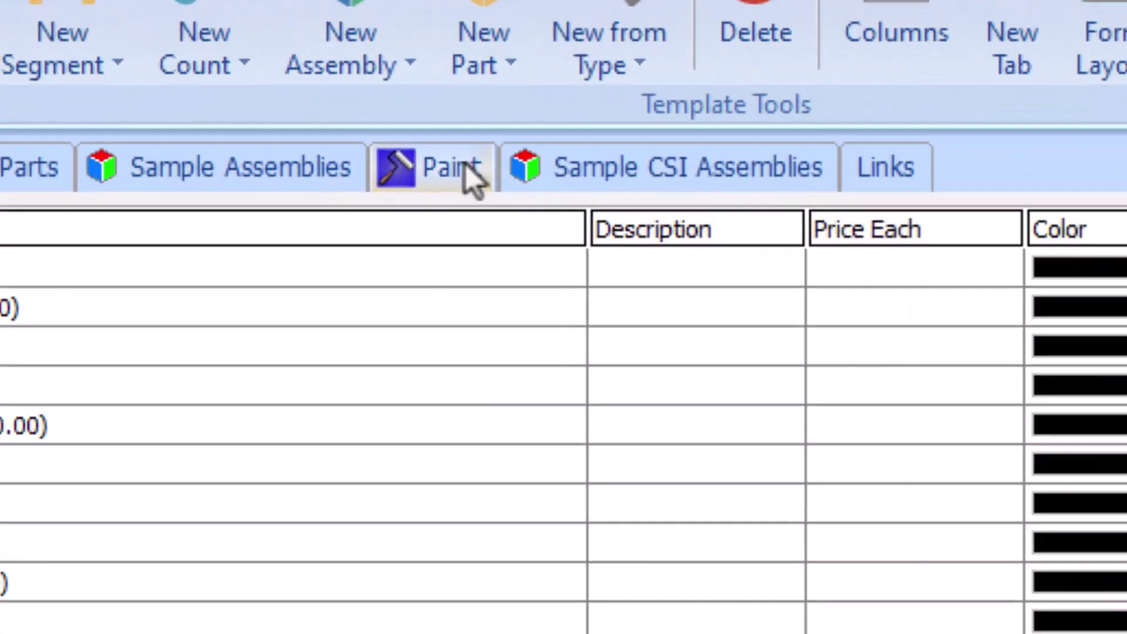
pyautogui.click(261, 91)
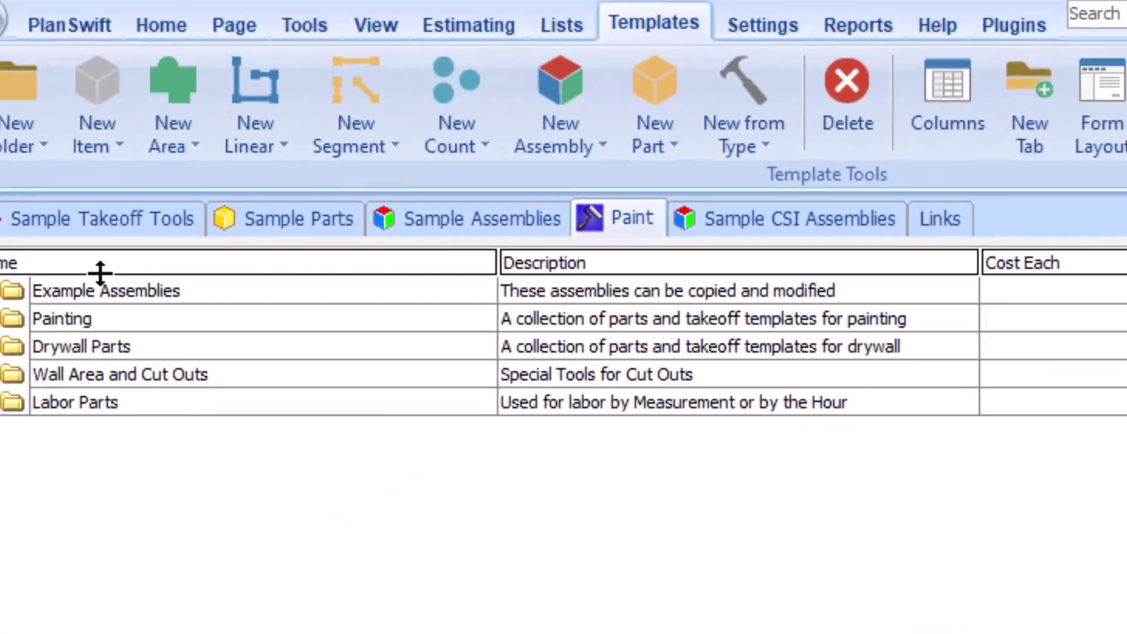
pyautogui.click(34, 294)
pyautogui.click(24, 288)
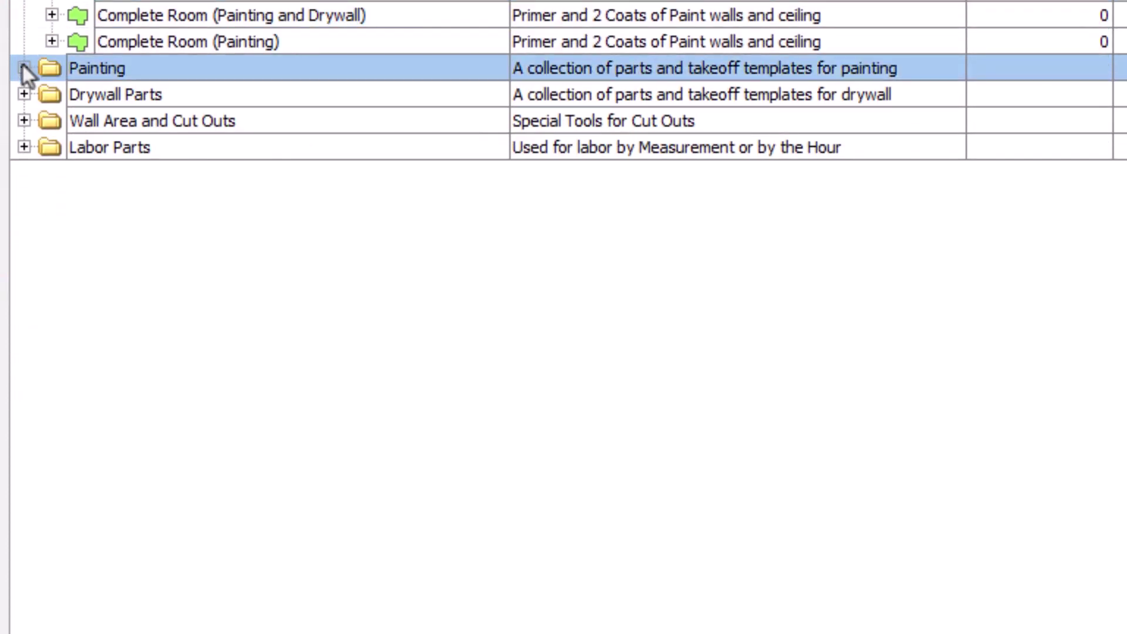
# Step: Expand the Painting (Linear/Segment Takeoffs) folder to examine its wall area takeoff templates and the paint priced per gallon
pyautogui.click(24, 67)
pyautogui.click(50, 93)
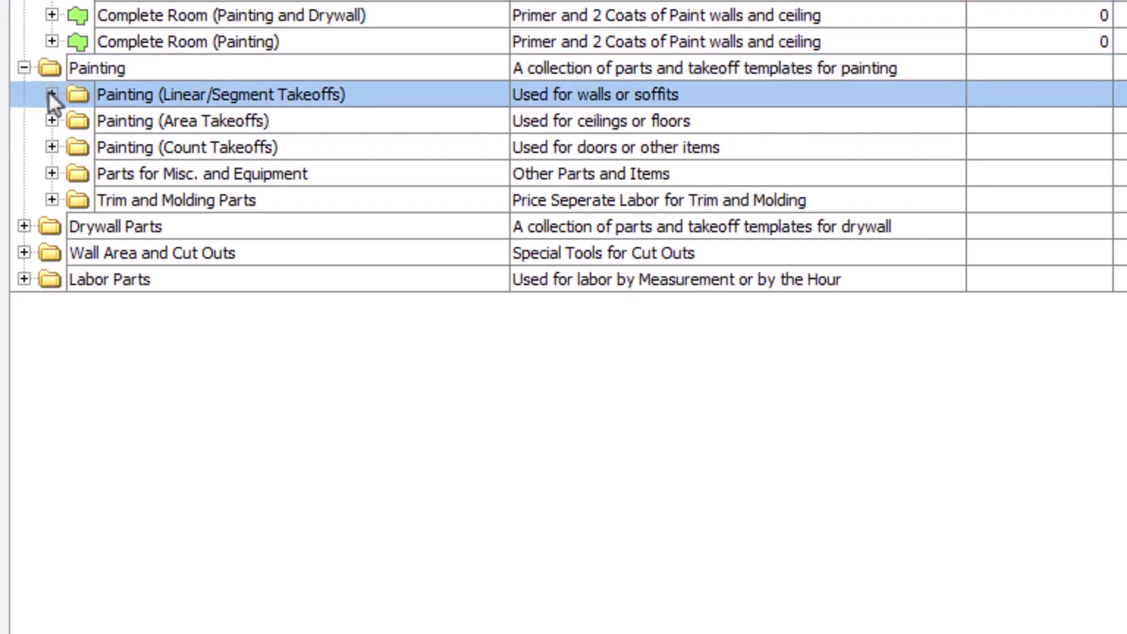
pyautogui.click(78, 122)
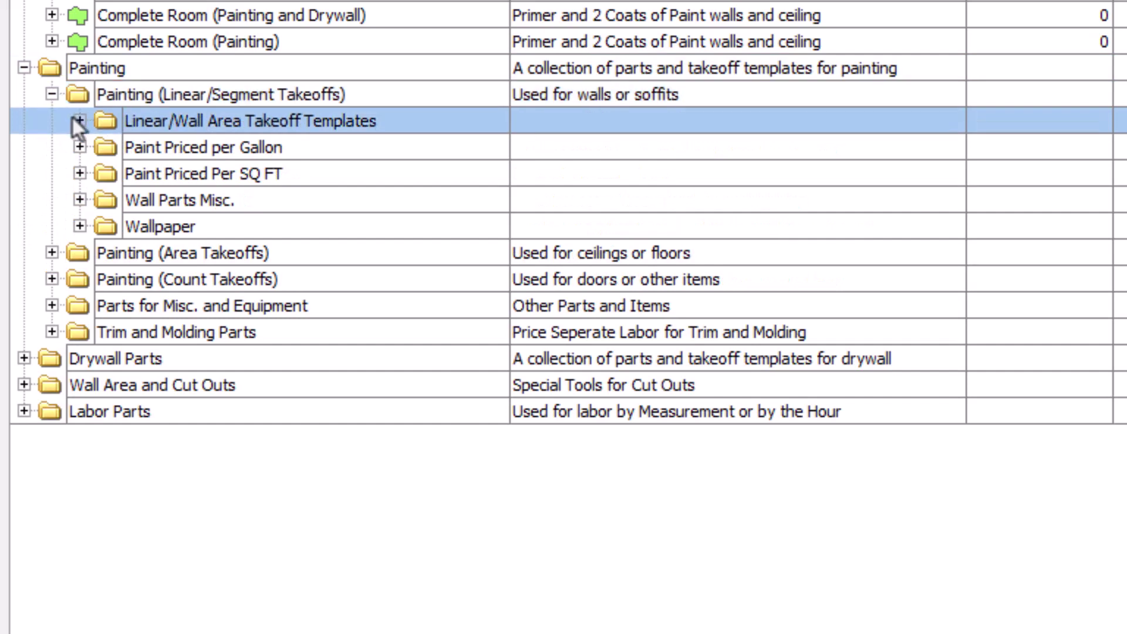
pyautogui.click(80, 121)
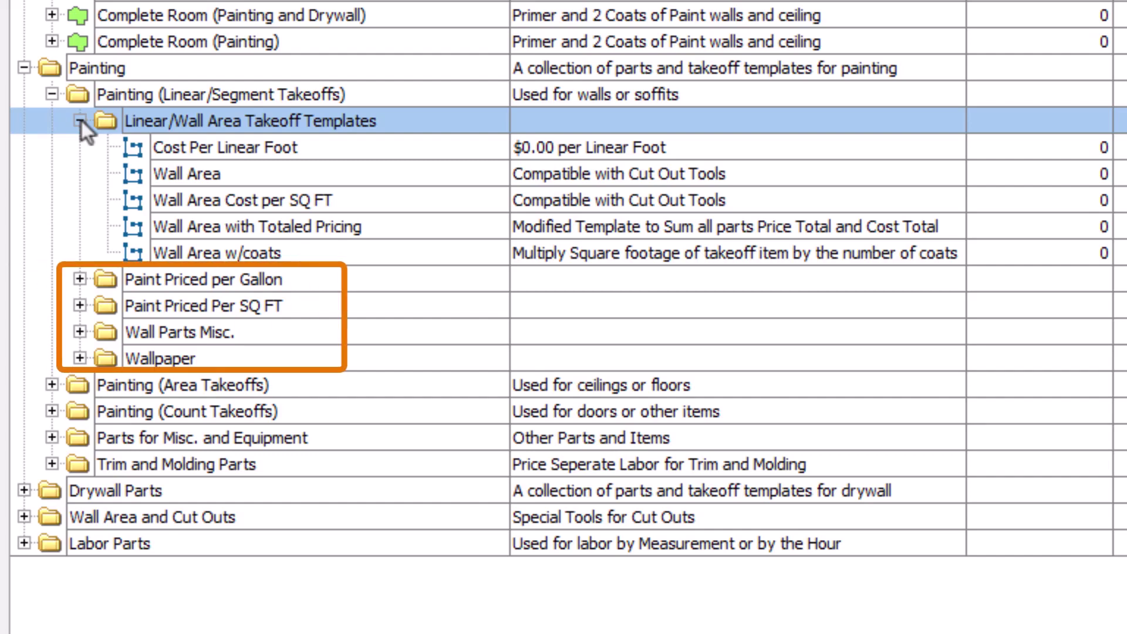
pyautogui.moveTo(82, 121)
pyautogui.mouseDown()
pyautogui.moveTo(75, 360)
pyautogui.moveTo(80, 273)
pyautogui.mouseUp()
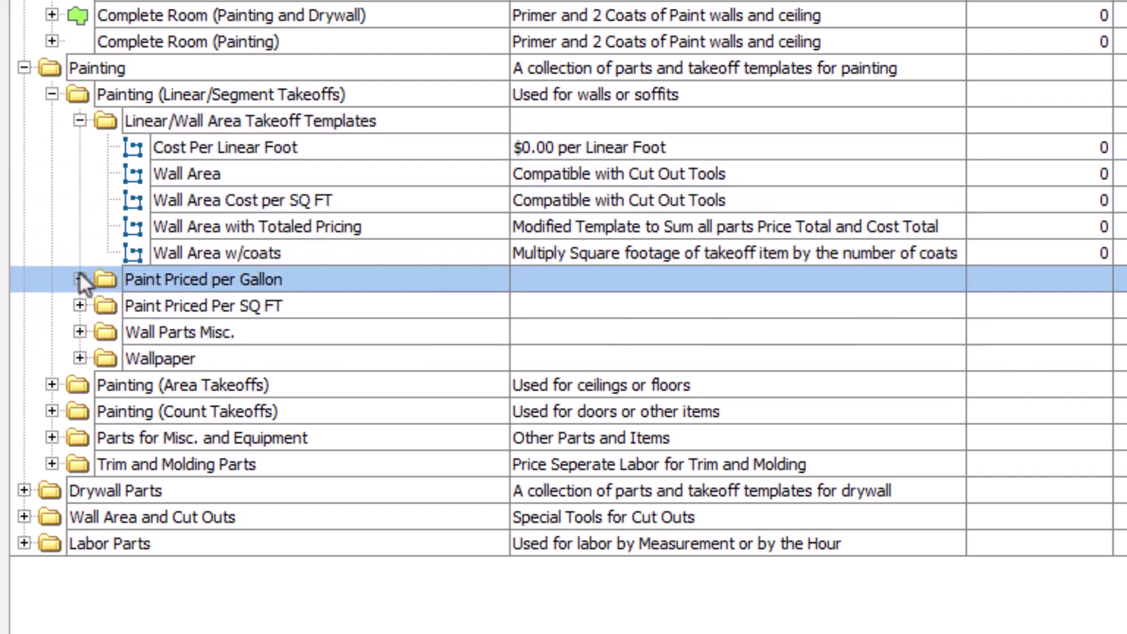
pyautogui.click(79, 279)
pyautogui.scroll(-5, 90, 291)
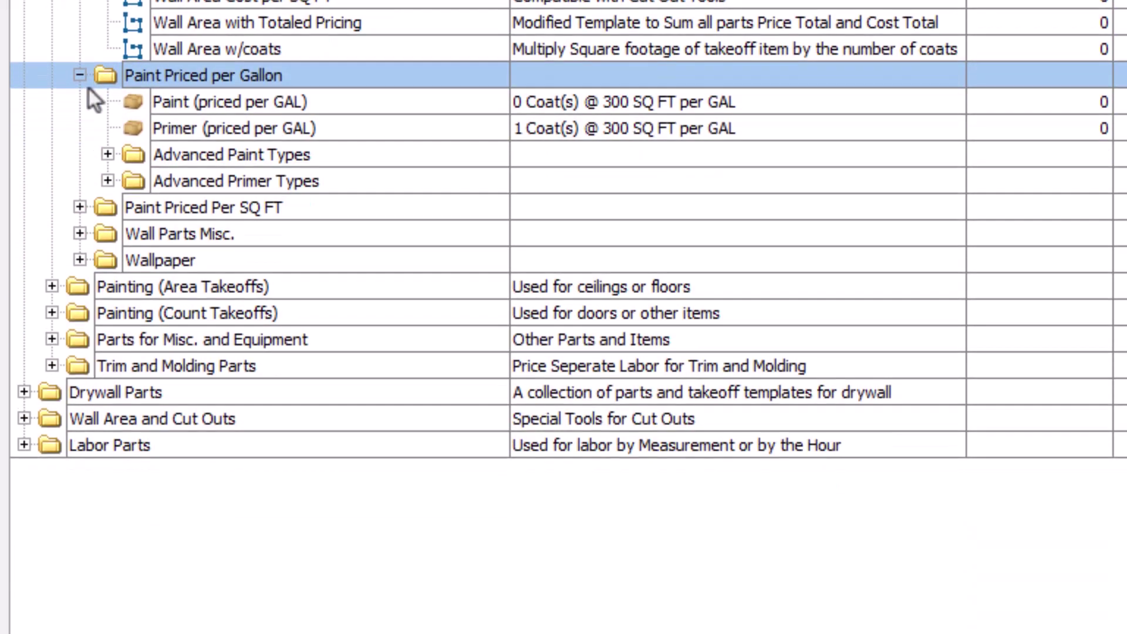
# Step: Expand Drywall Parts down to Drywall Priced EACH under Wall Drywall (Linear/Segment Takeoffs) to examine the drywall sheets
pyautogui.click(51, 157)
pyautogui.moveTo(51, 160); pyautogui.dragTo(29, 238)
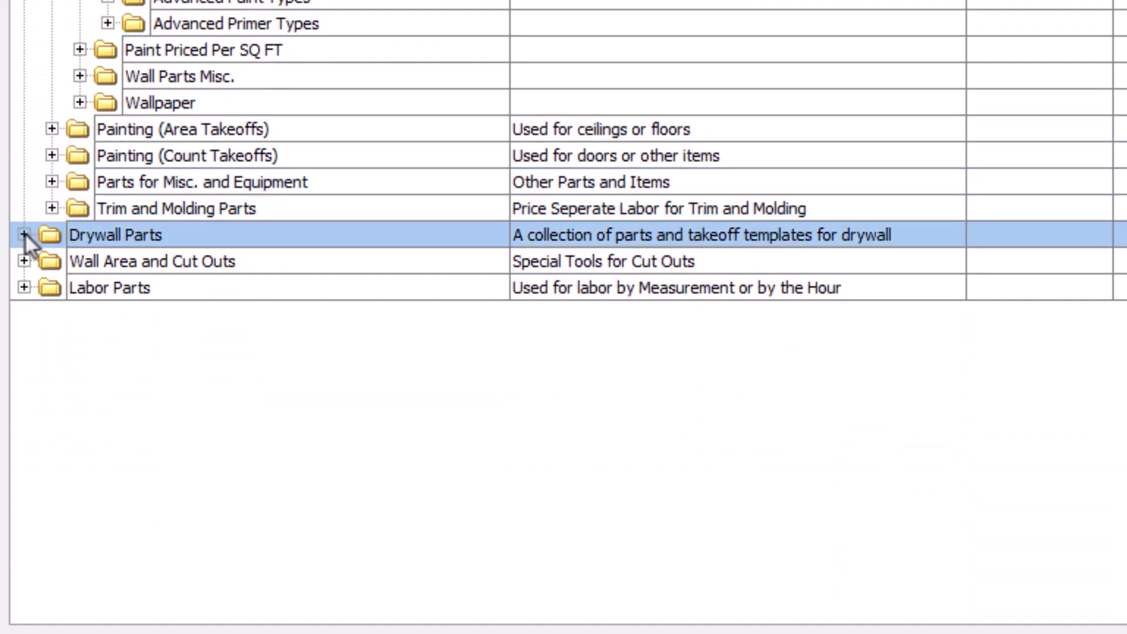
pyautogui.click(24, 235)
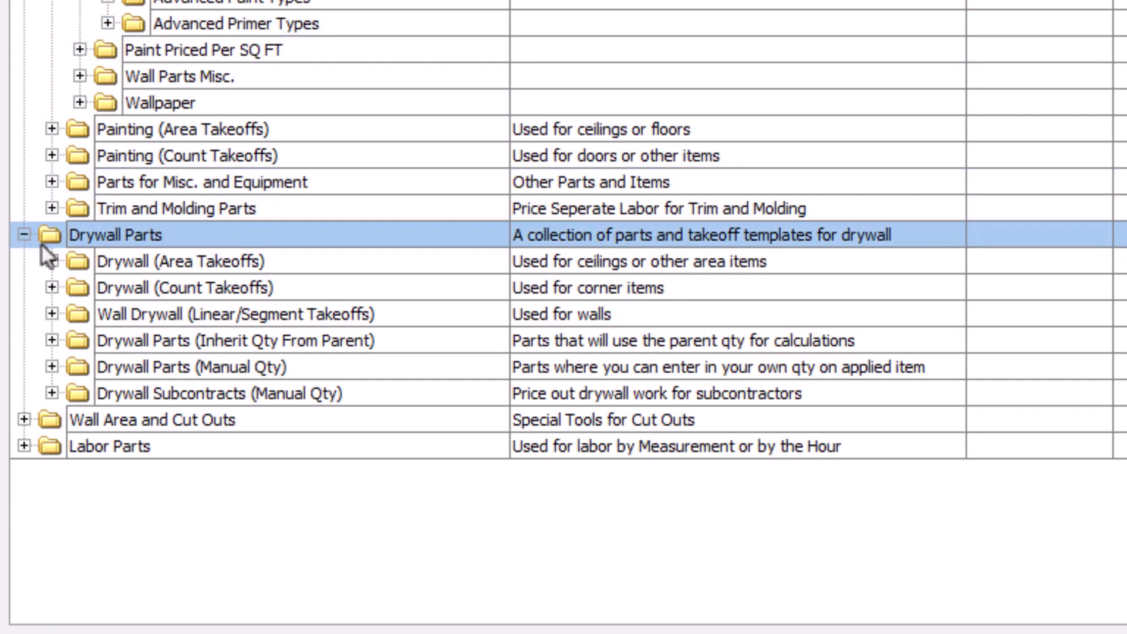
pyautogui.click(72, 311)
pyautogui.click(51, 317)
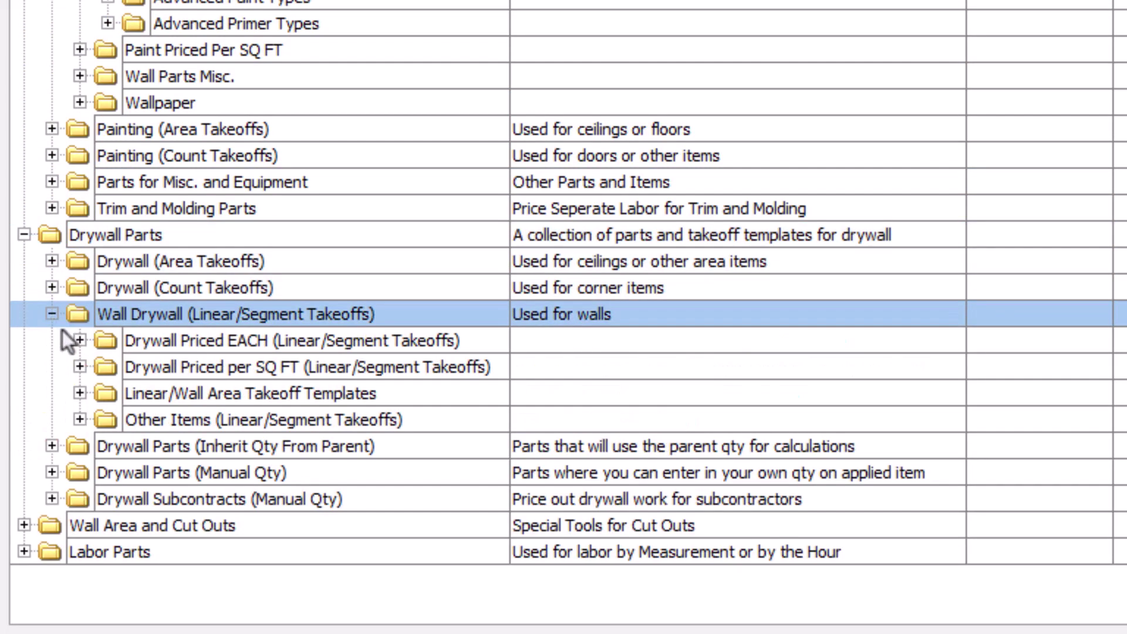
pyautogui.click(80, 341)
pyautogui.click(80, 342)
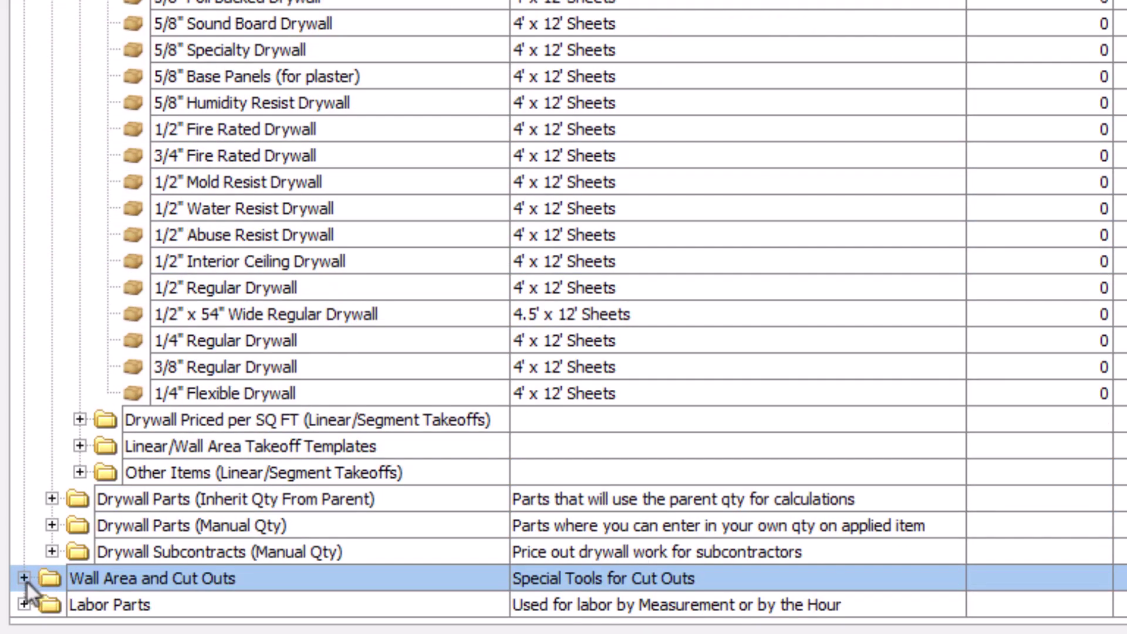
# Step: Expand the Wall Area and Cut Outs and Labor Parts folders to examine the cut out tools and labor by measurement
pyautogui.click(23, 579)
pyautogui.click(54, 583)
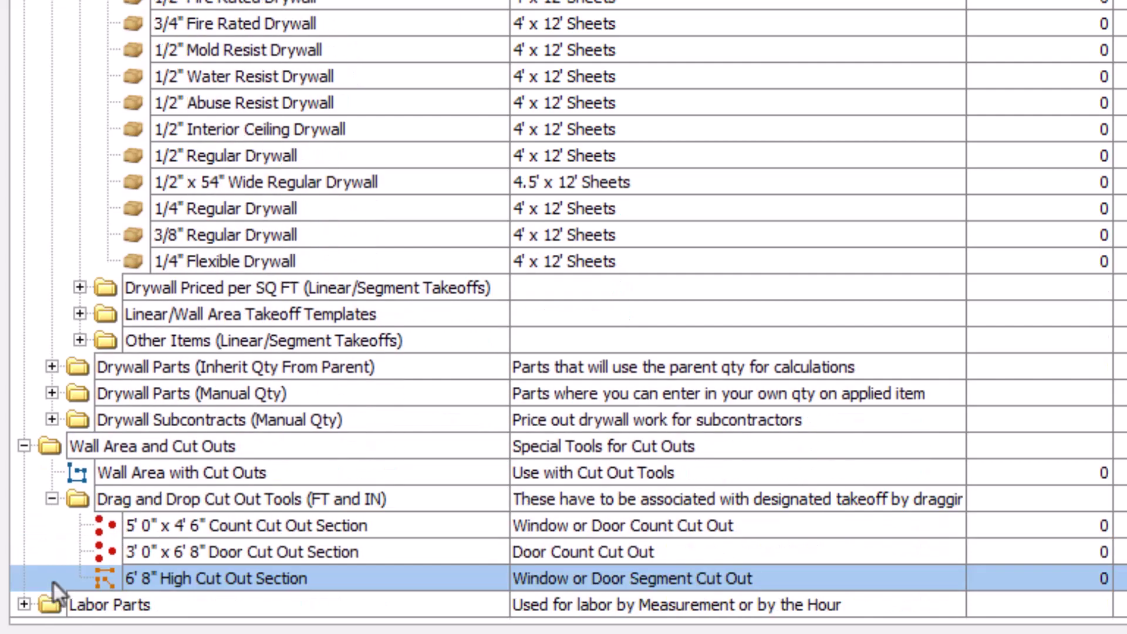
pyautogui.click(23, 606)
pyautogui.click(52, 578)
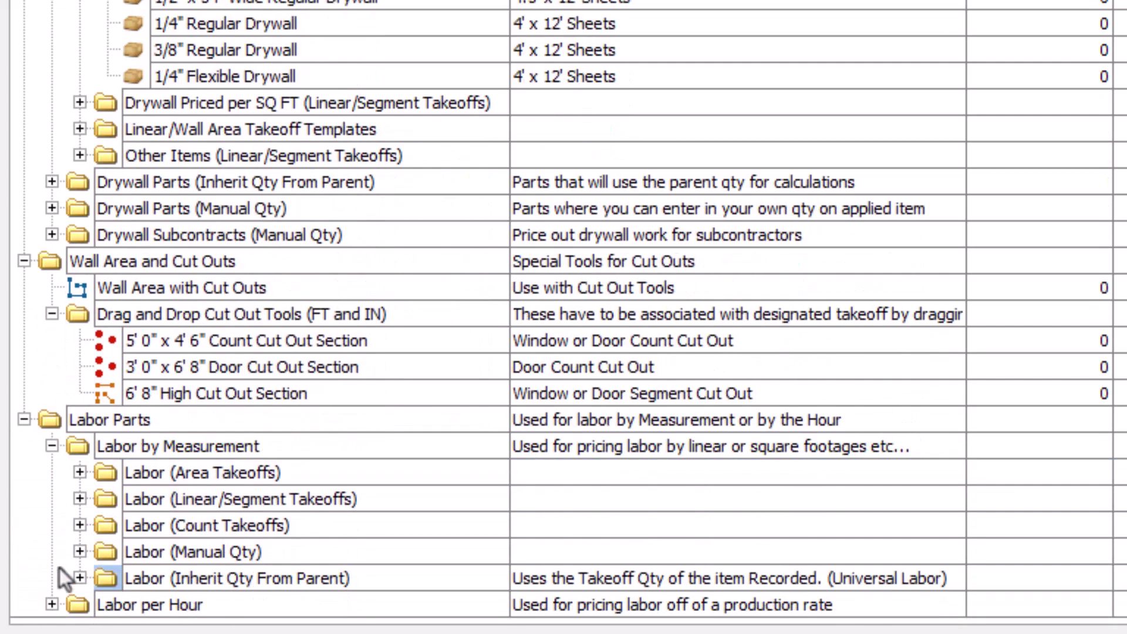
pyautogui.click(79, 499)
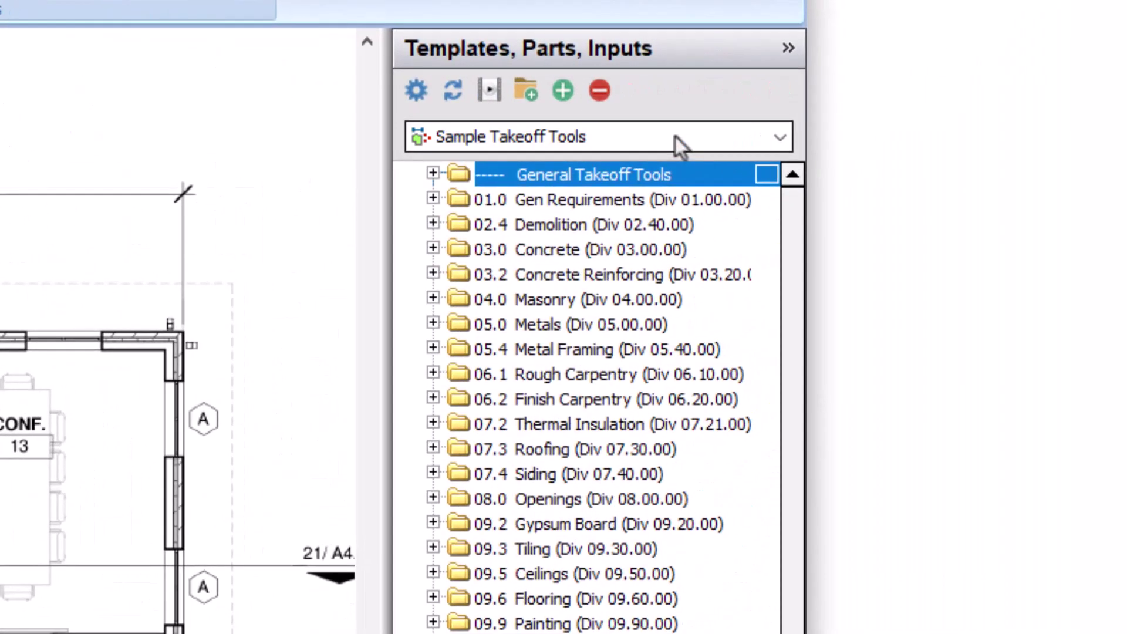
# Step: Switch the plan page's template list to Paint and show the parts of the Paint Wall Assembly under Example Assemblies
pyautogui.click(1074, 118)
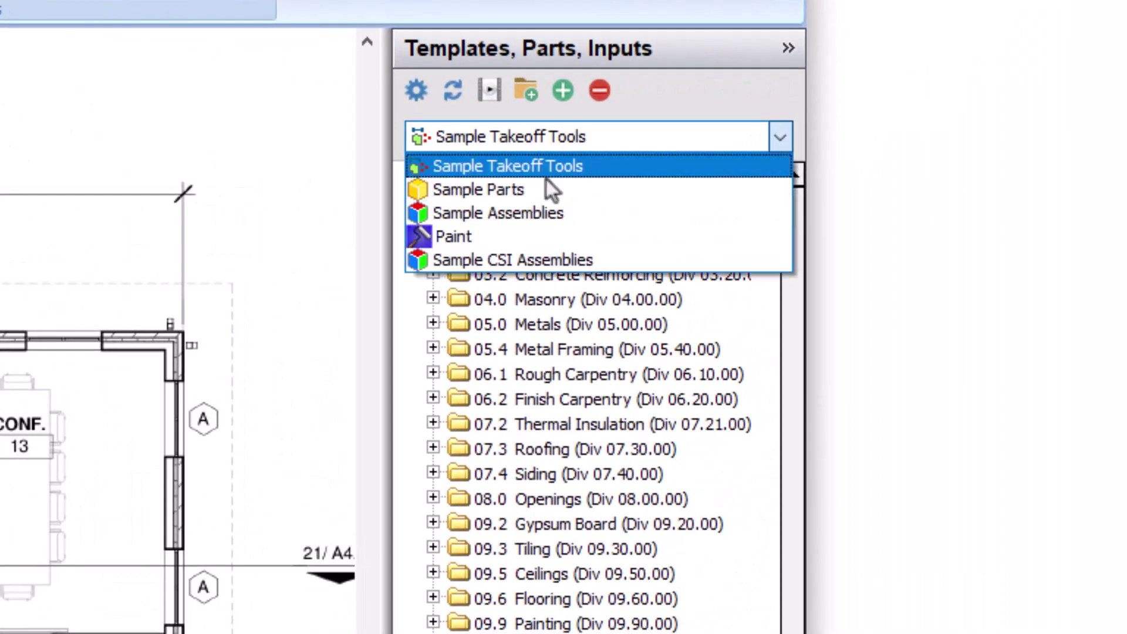
pyautogui.click(454, 240)
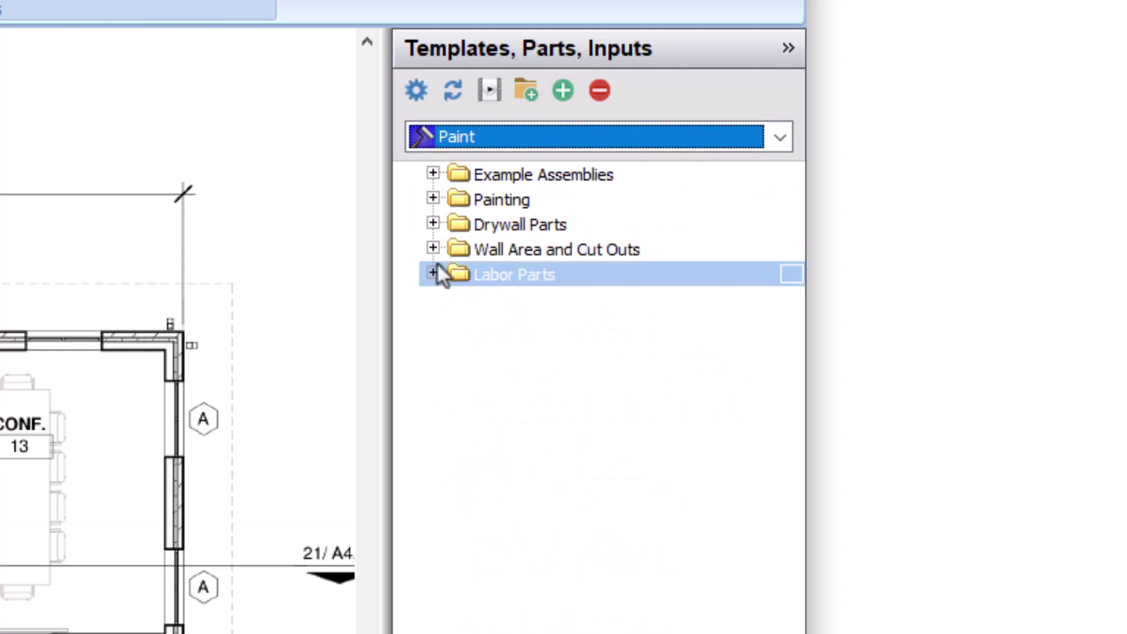
pyautogui.click(433, 174)
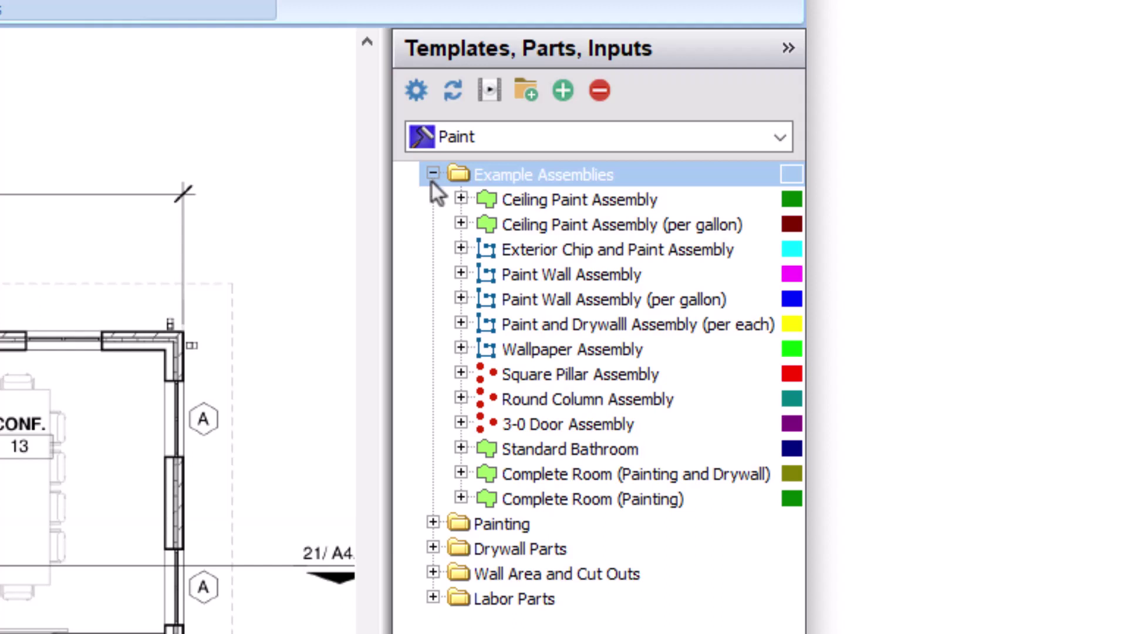
pyautogui.click(461, 299)
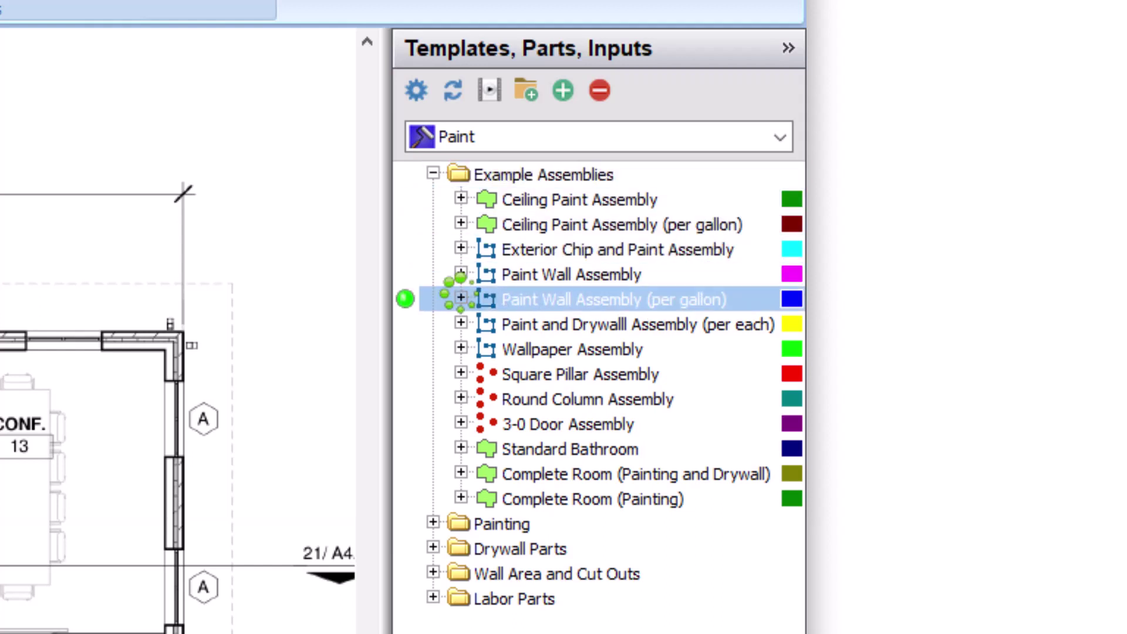
pyautogui.click(461, 275)
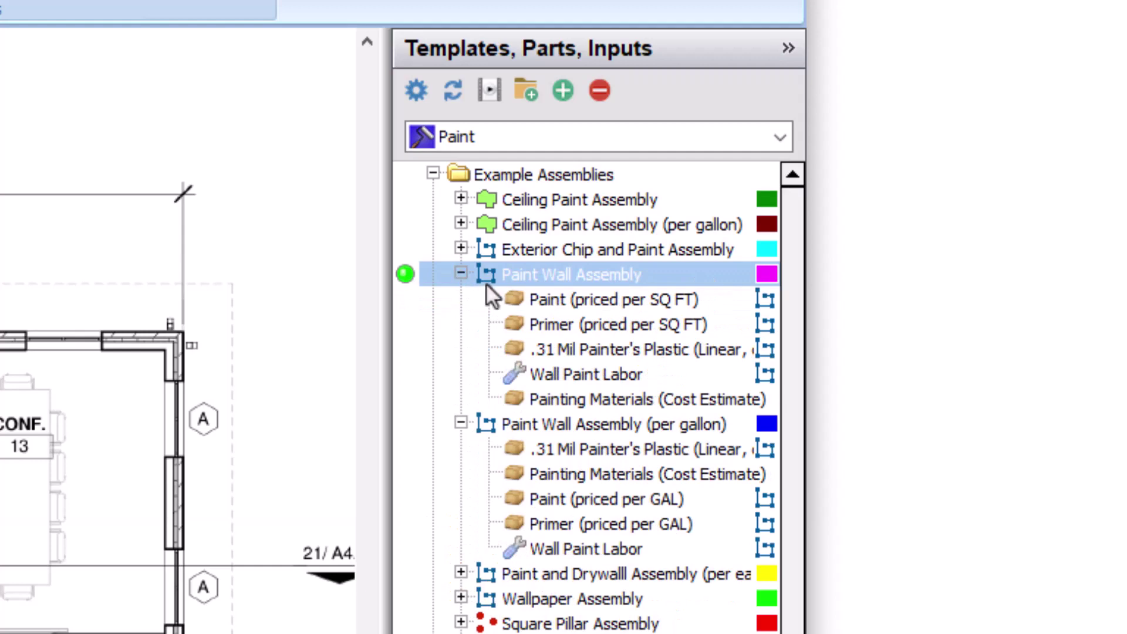
pyautogui.click(461, 422)
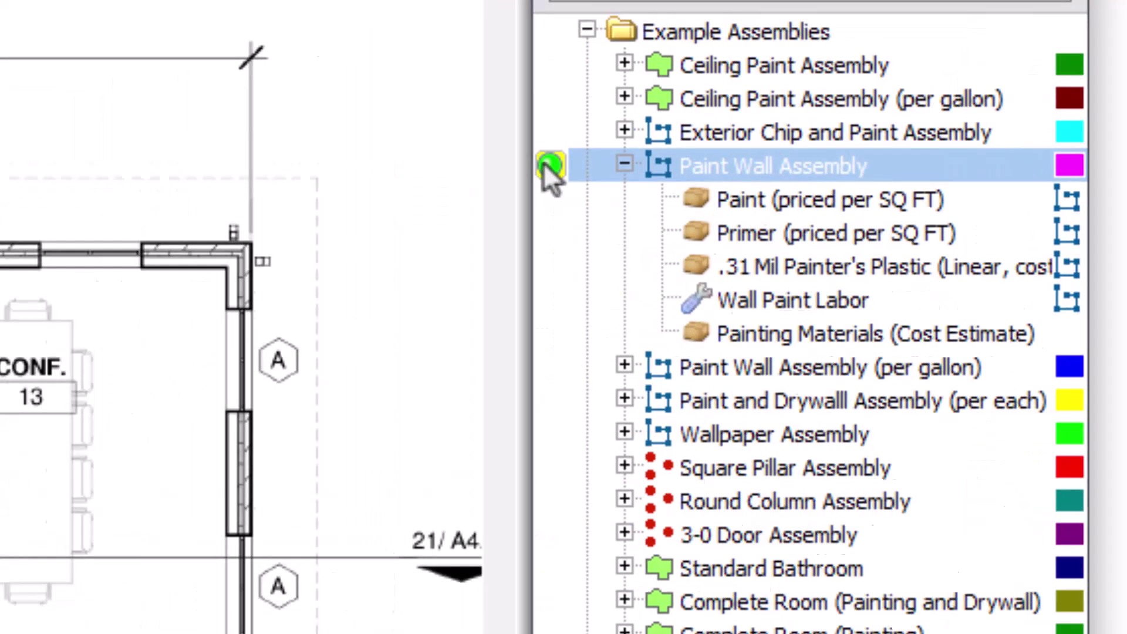
# Step: Record a Paint Wall Assembly takeoff along the interior walls of the floor plan, with 2 wall sides and Scaled enabled
pyautogui.doubleClick(382, 197)
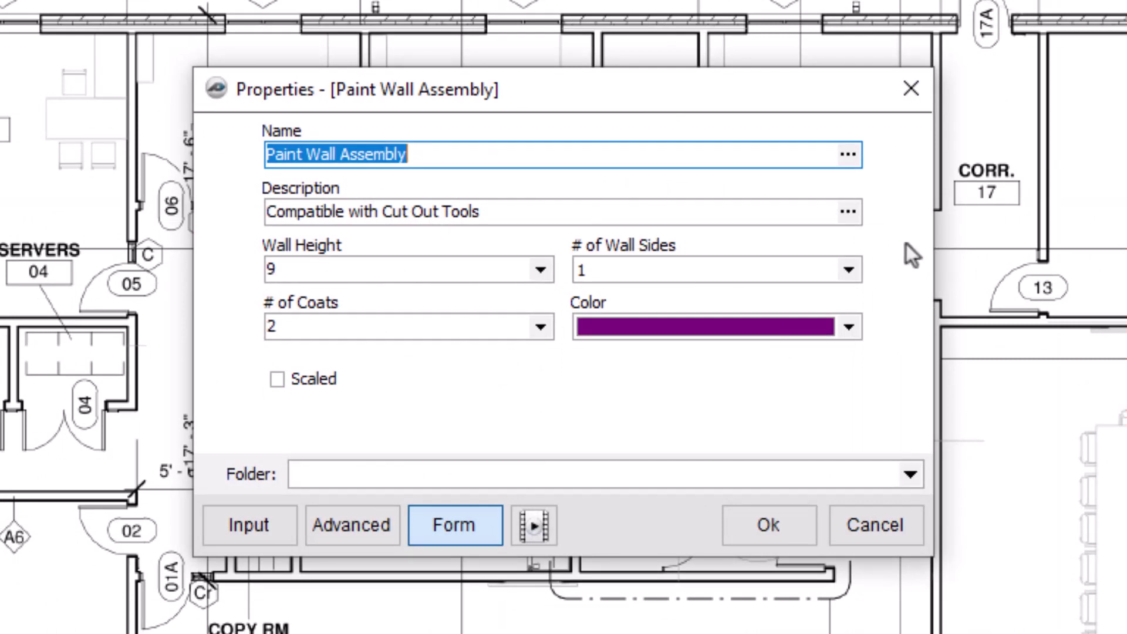
pyautogui.click(858, 276)
pyautogui.click(800, 317)
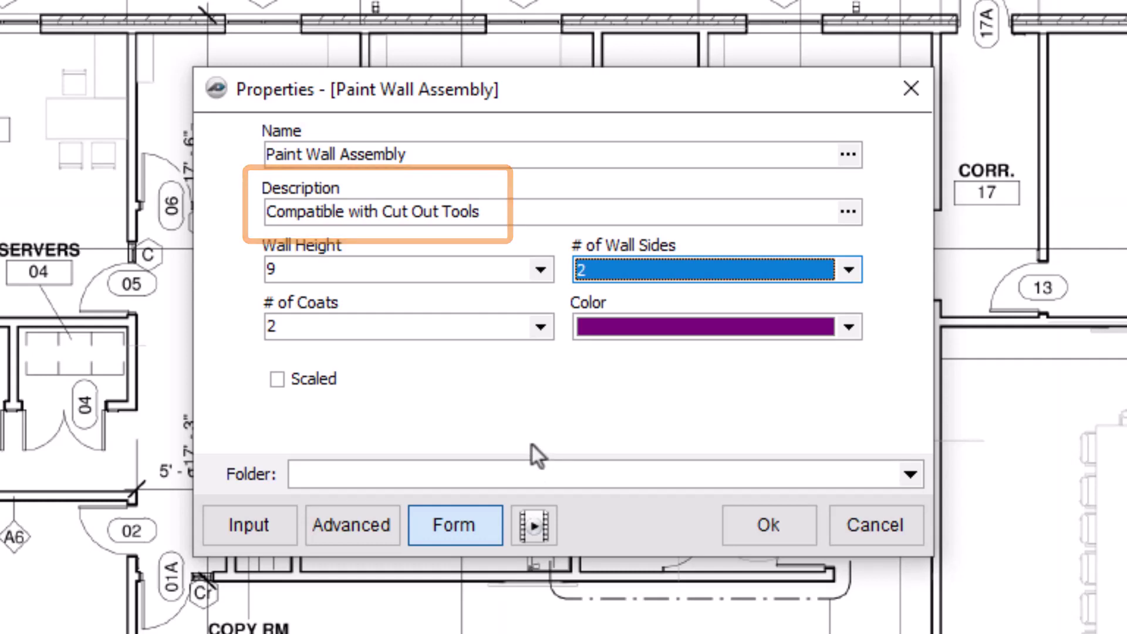
pyautogui.click(275, 377)
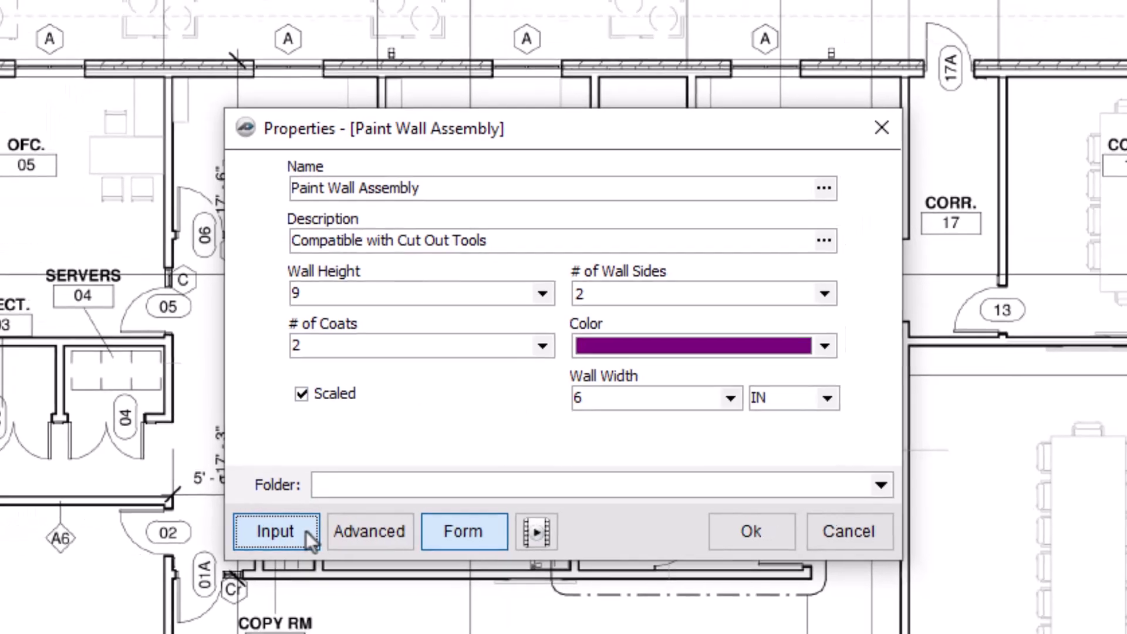
pyautogui.click(283, 530)
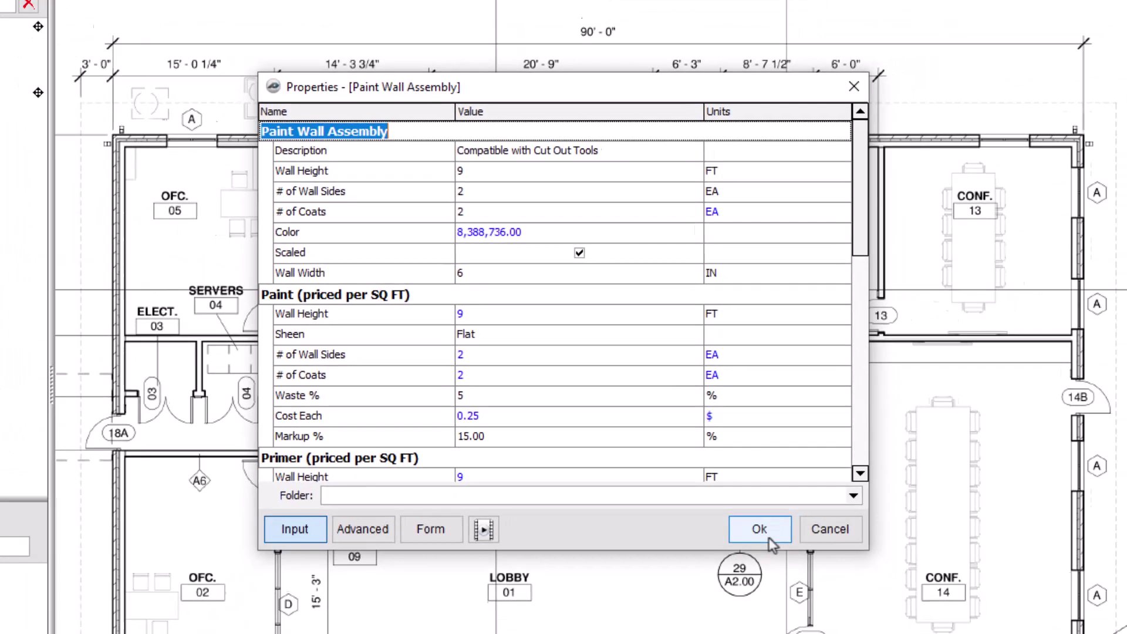
pyautogui.click(831, 617)
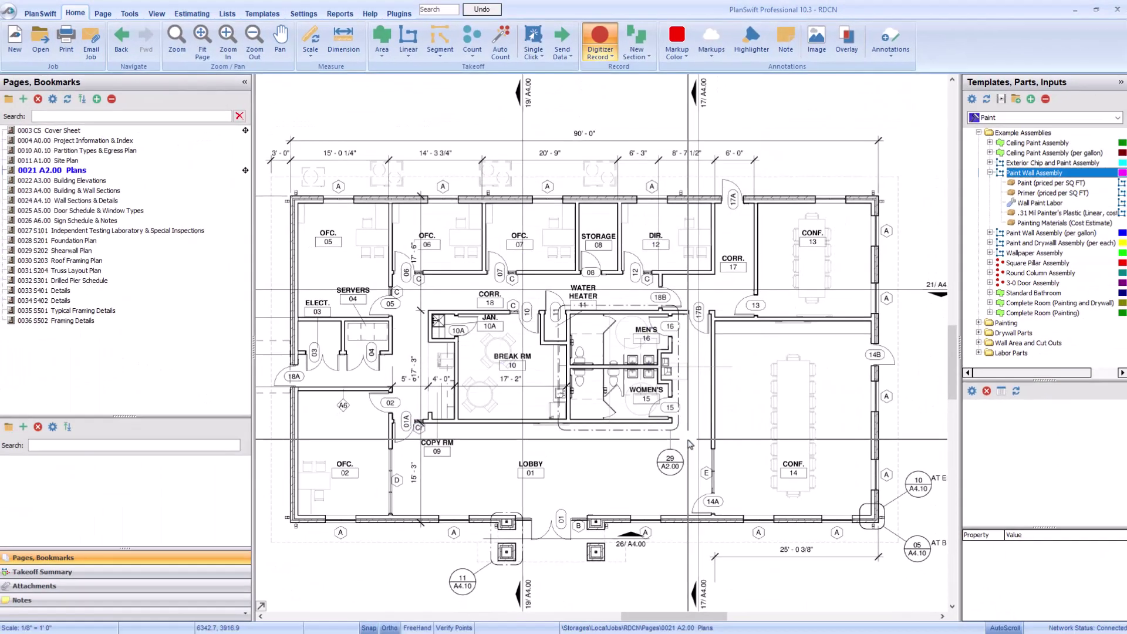
pyautogui.click(689, 442)
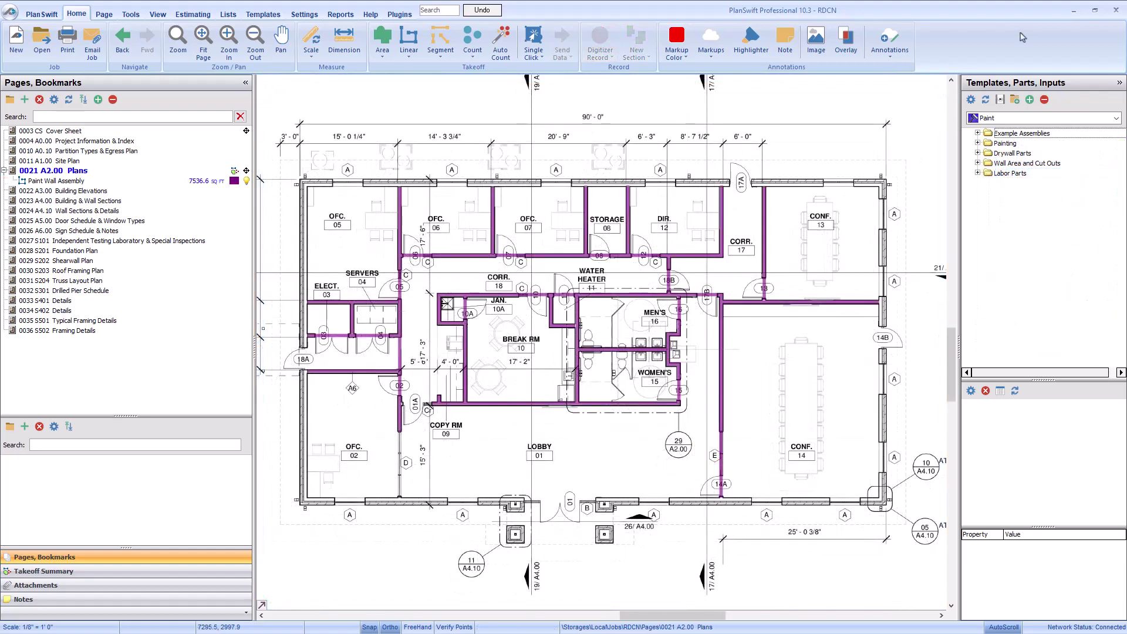
# Step: Expand Painting and Painting (Linear/Segment Takeoffs) down to the parts in the Paint Priced per Gallon folder
pyautogui.click(765, 212)
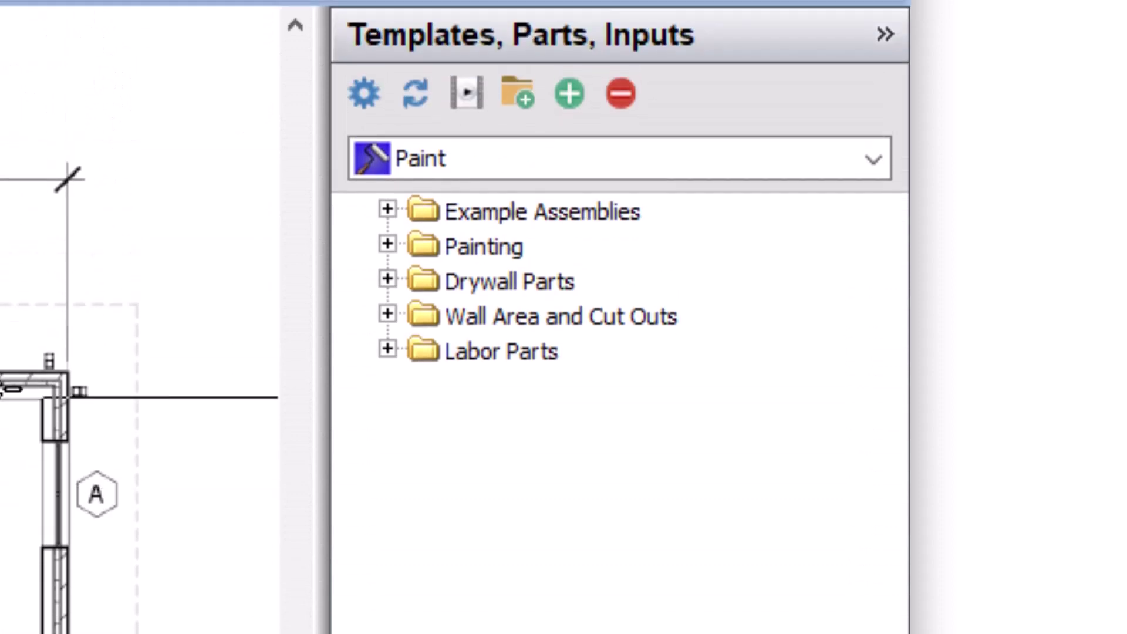
pyautogui.click(394, 243)
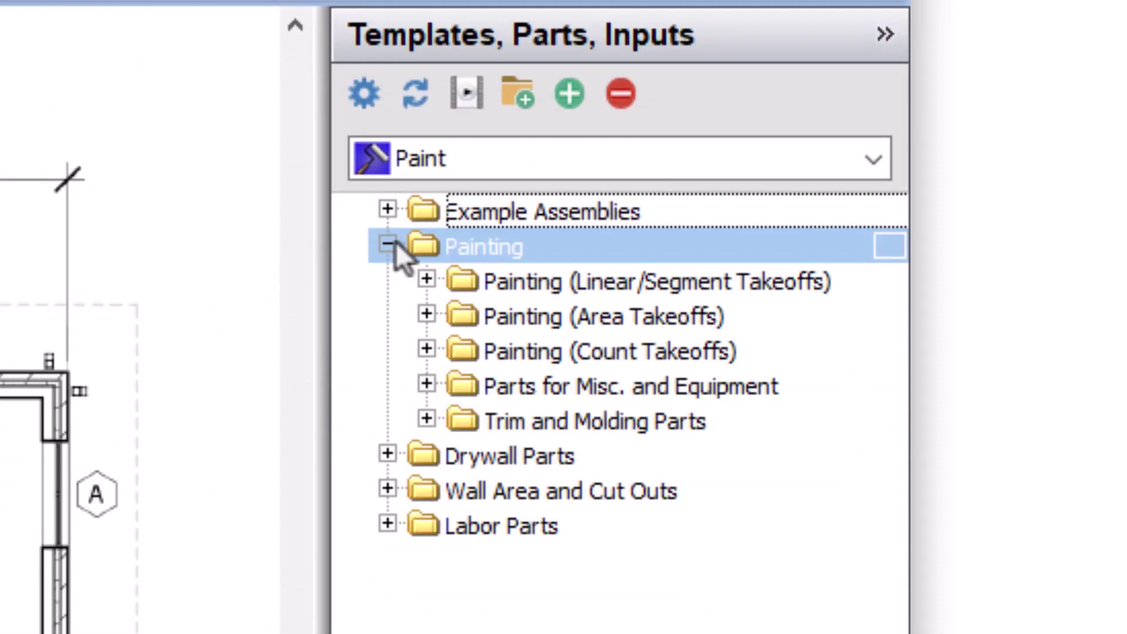
pyautogui.click(431, 272)
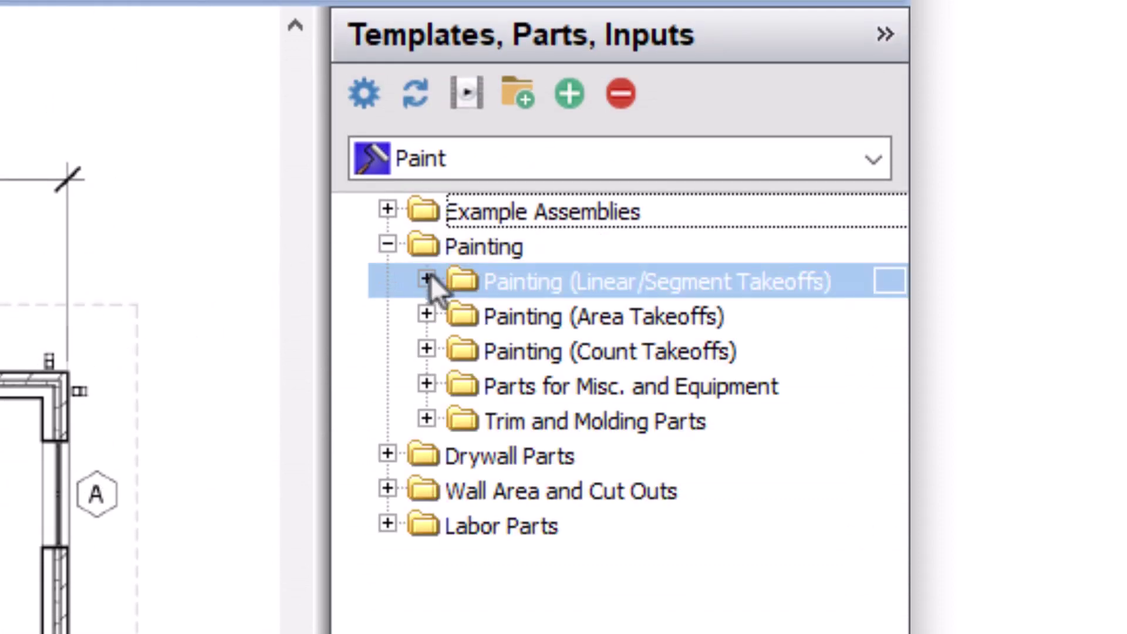
pyautogui.click(427, 280)
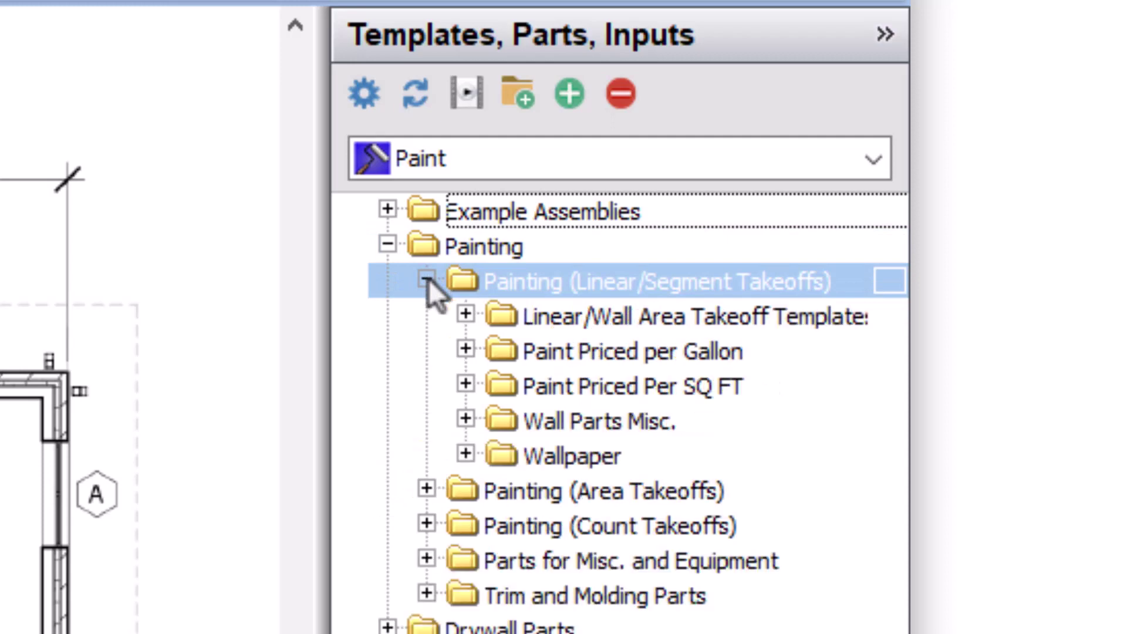
pyautogui.click(458, 325)
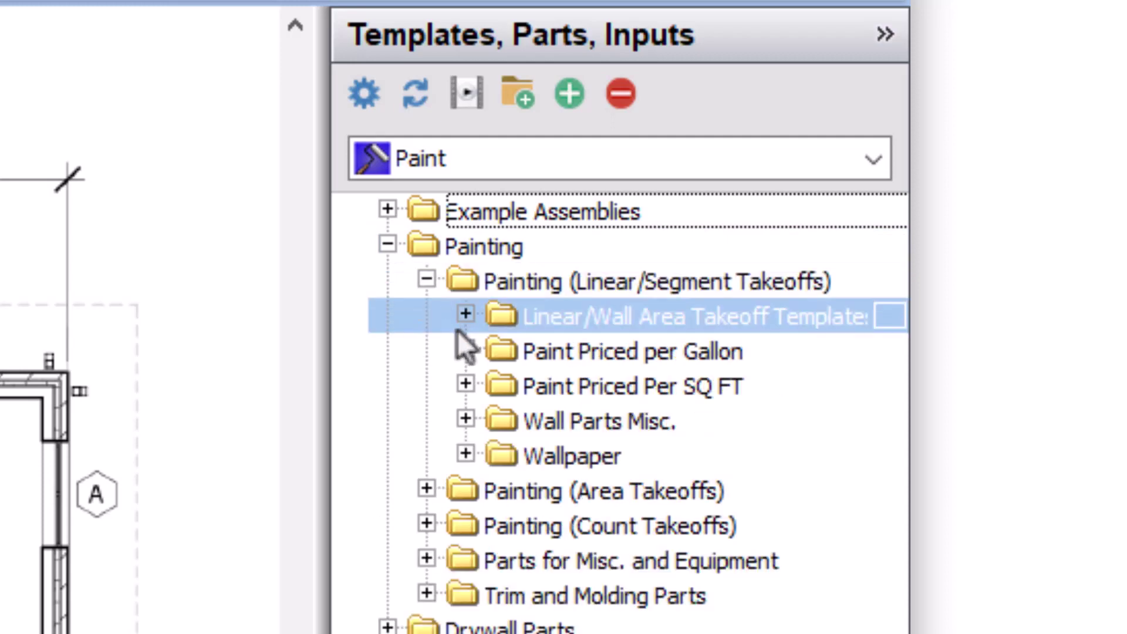
pyautogui.click(467, 355)
pyautogui.click(466, 352)
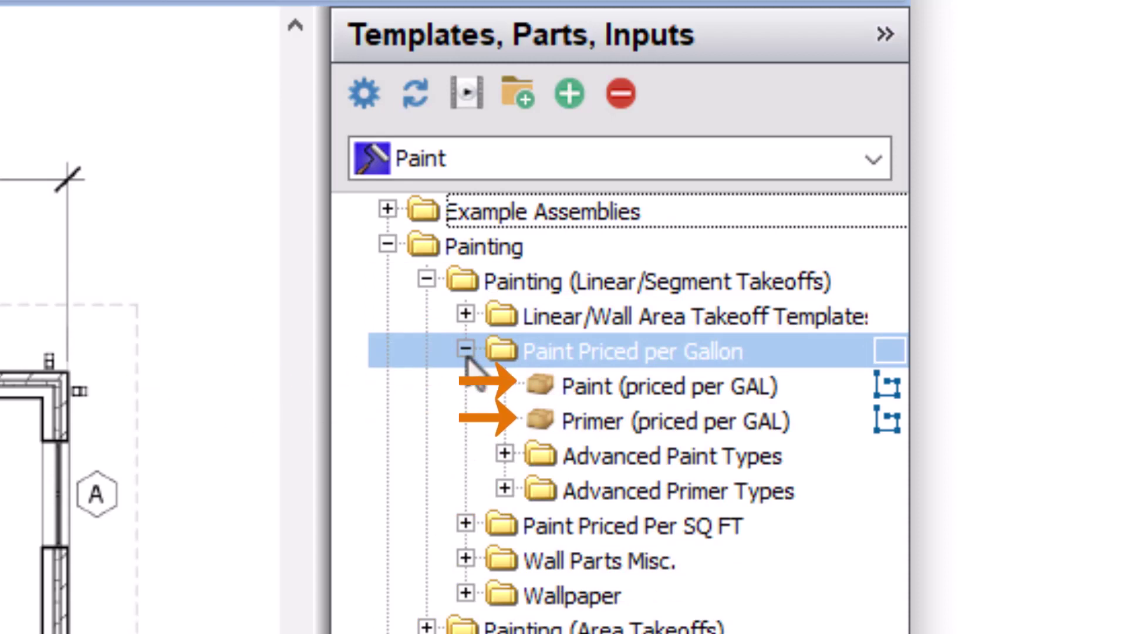
# Step: Expand the Advanced Paint Types and Advanced Primer Types folders to show their paint and primer parts
pyautogui.click(504, 458)
pyautogui.click(504, 492)
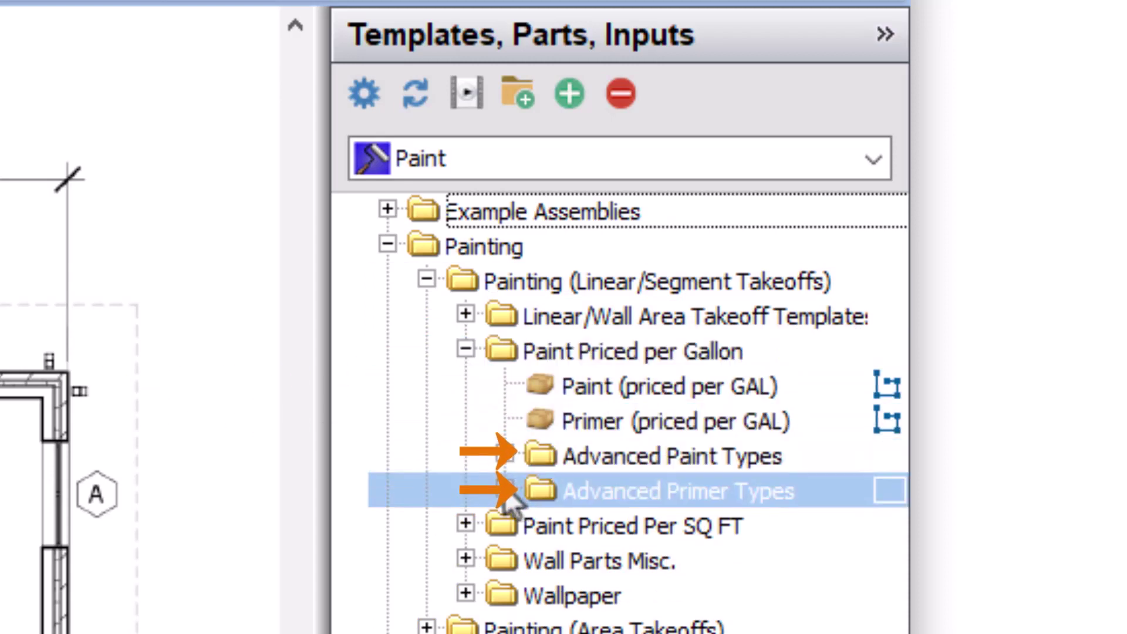
pyautogui.click(502, 487)
pyautogui.click(504, 464)
pyautogui.click(505, 457)
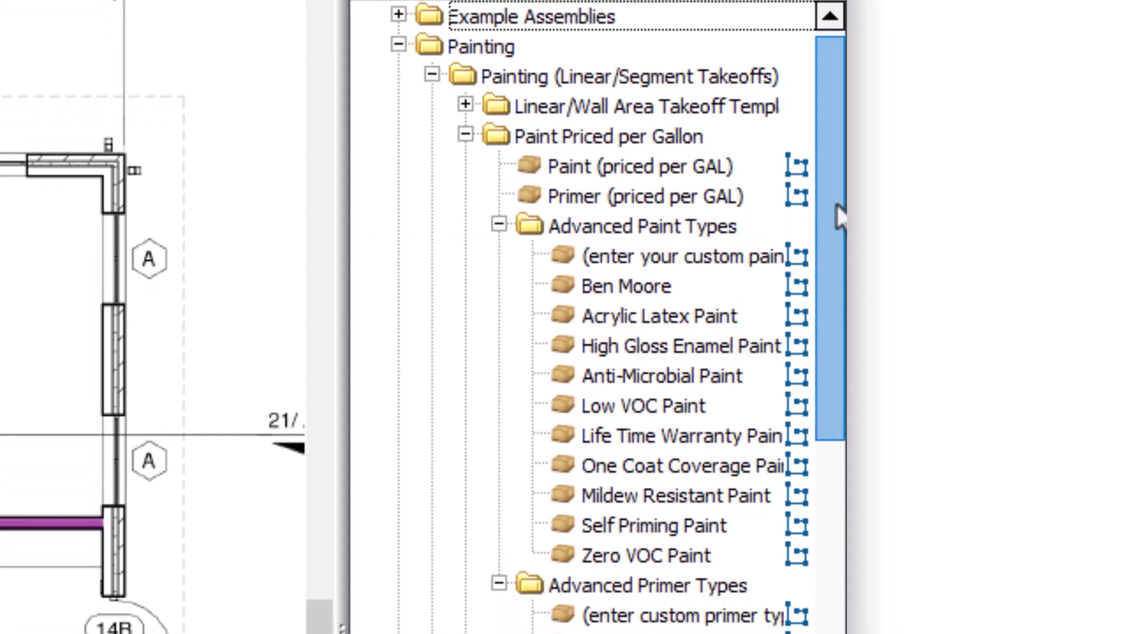
pyautogui.moveTo(839, 209); pyautogui.dragTo(843, 323)
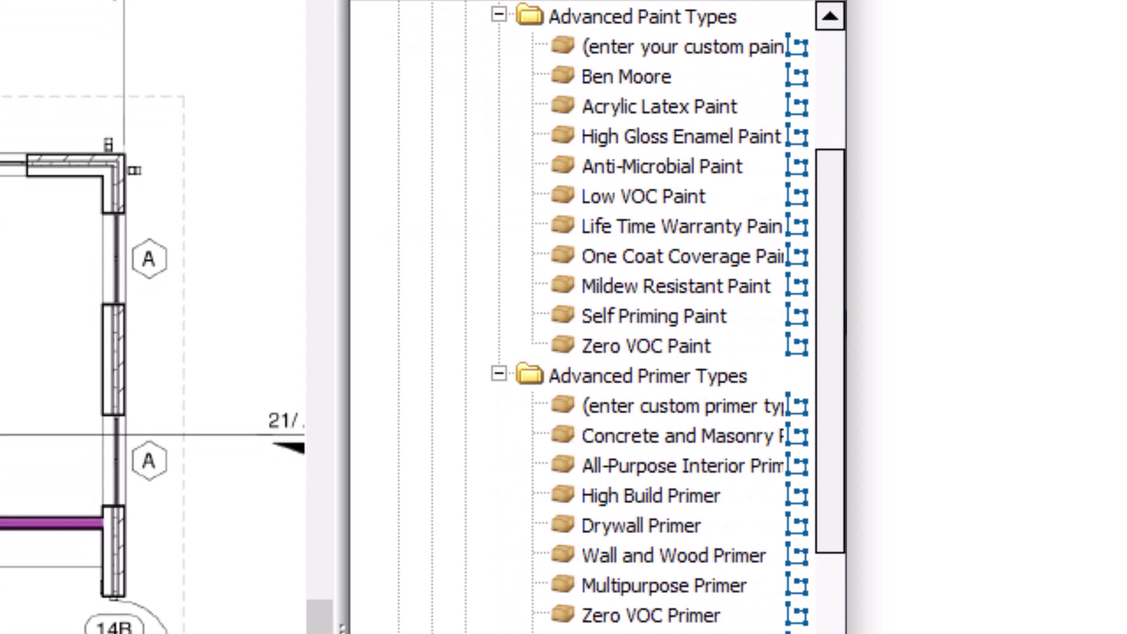
# Step: Add Acrylic Latex Paint and Zero VOC Primer together to the Paint Wall Assembly takeoff, accepting the default properties of both parts
pyautogui.click(681, 107)
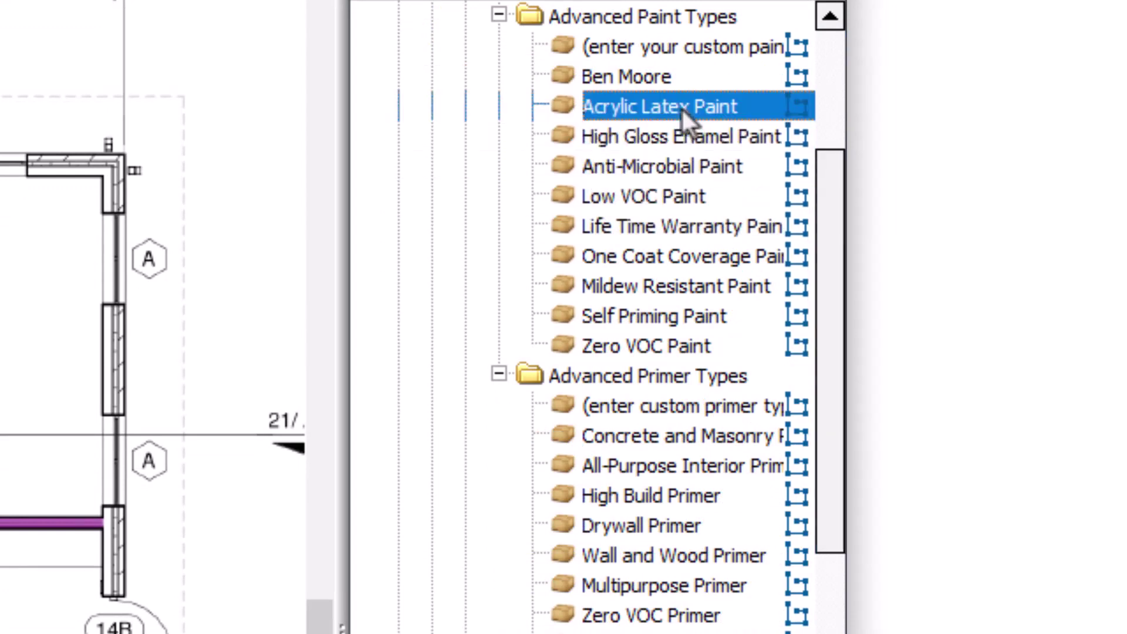
pyautogui.keyDown('ctrl'); pyautogui.click(650, 616); pyautogui.keyUp('ctrl')
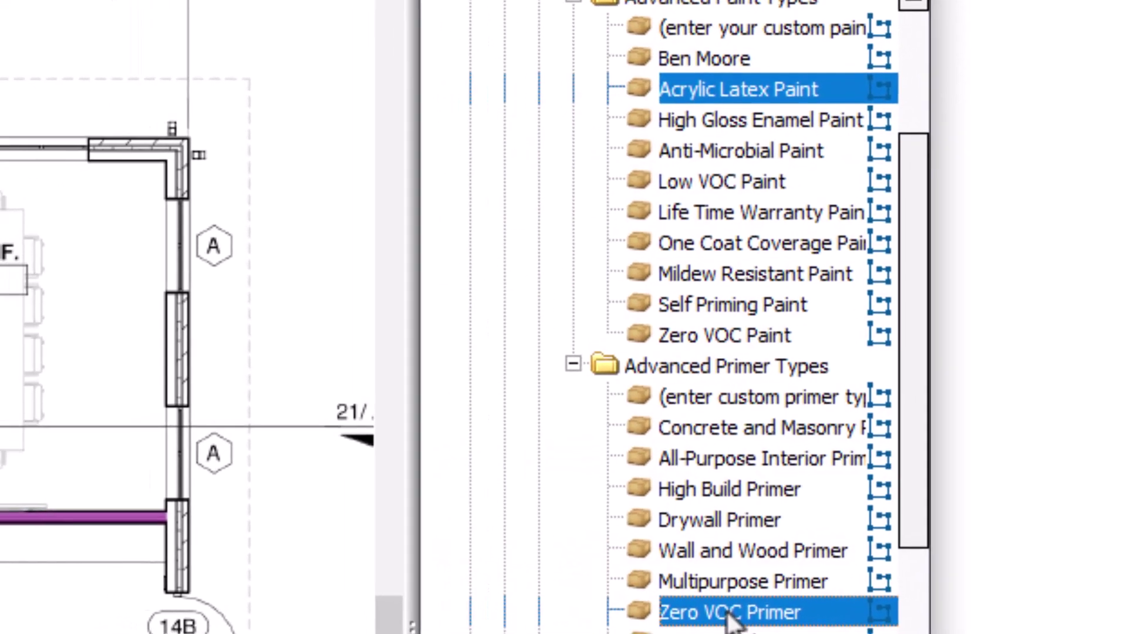
pyautogui.moveTo(733, 618); pyautogui.dragTo(0, 524)
pyautogui.moveTo(617, 448); pyautogui.dragTo(619, 452)
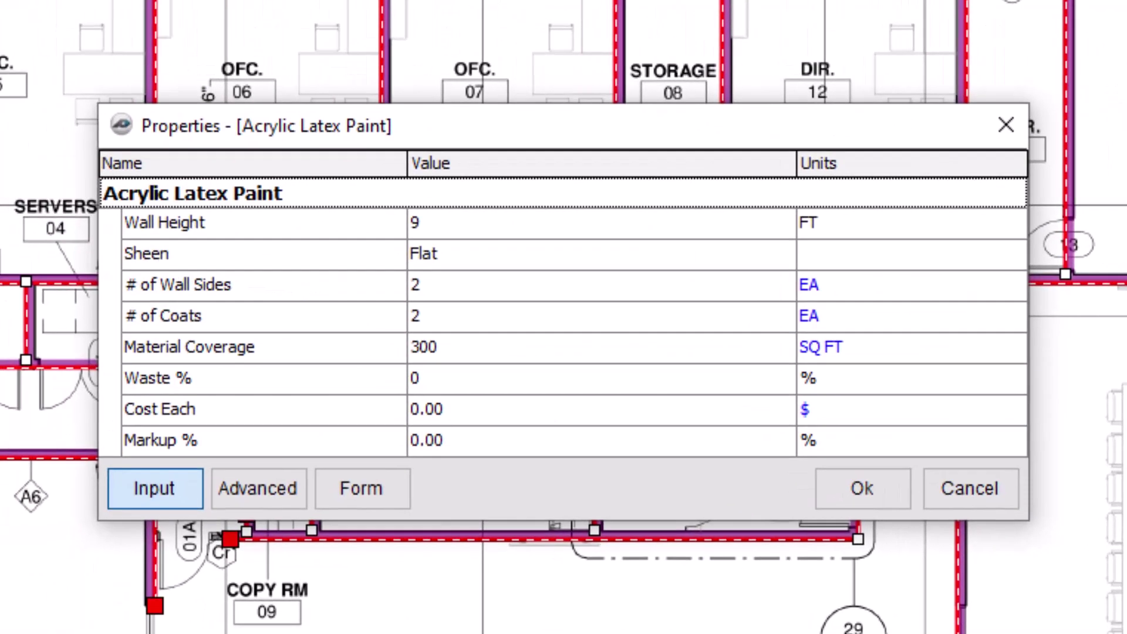
pyautogui.click(887, 496)
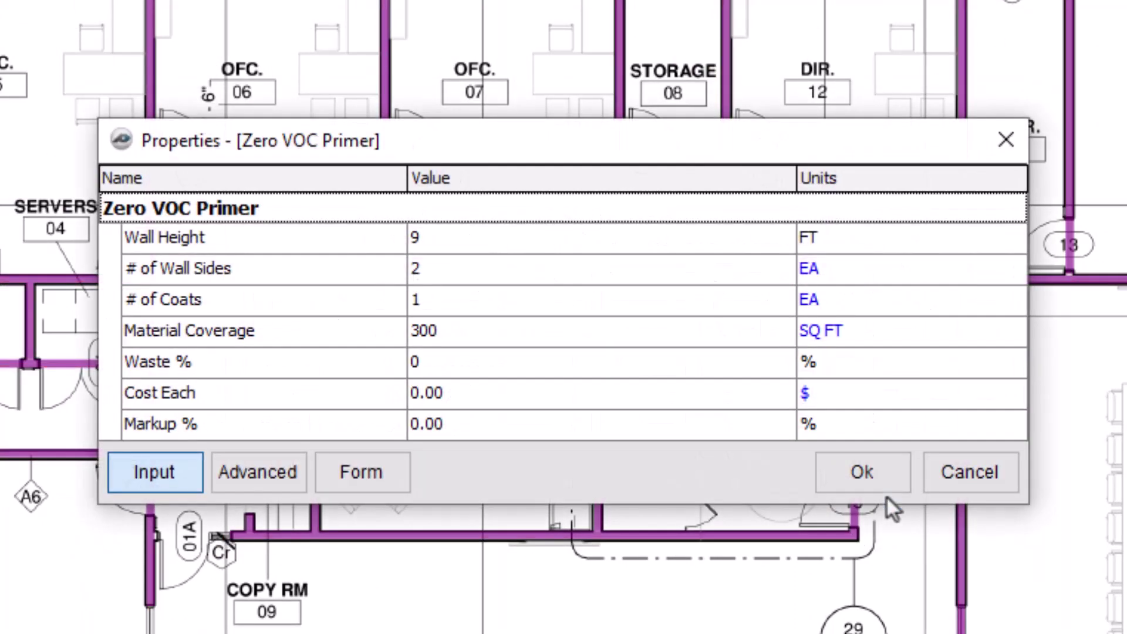
pyautogui.click(879, 474)
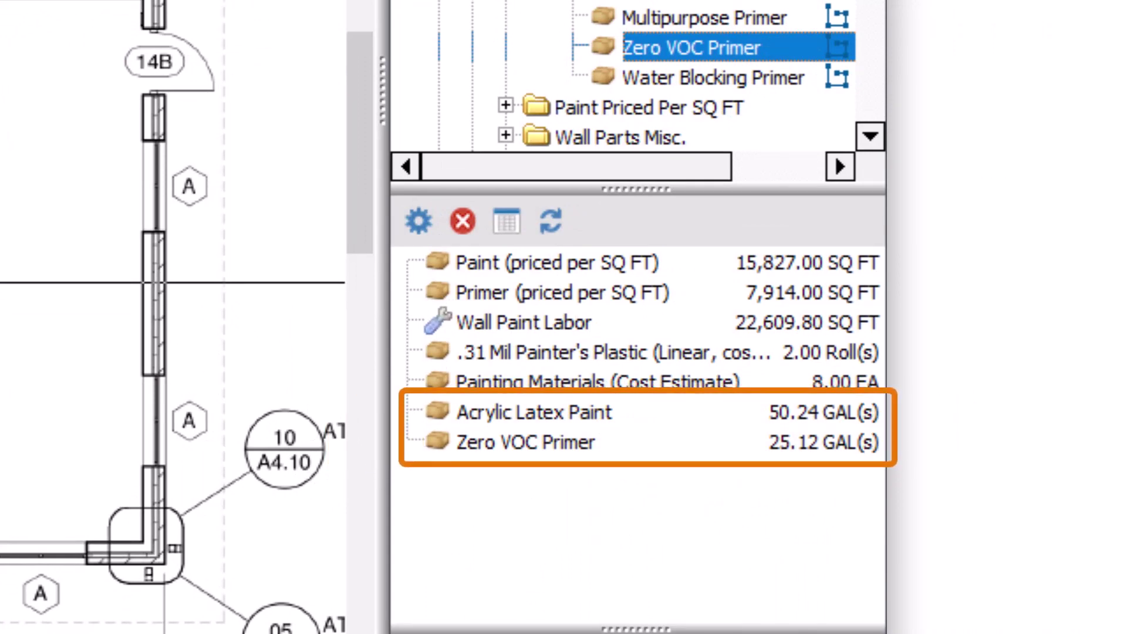
# Step: Delete the Paint (priced per SQ FT) and Primer (priced per SQ FT) parts from the Paint Wall Assembly takeoff
pyautogui.click(442, 260)
pyautogui.rightClick(442, 259)
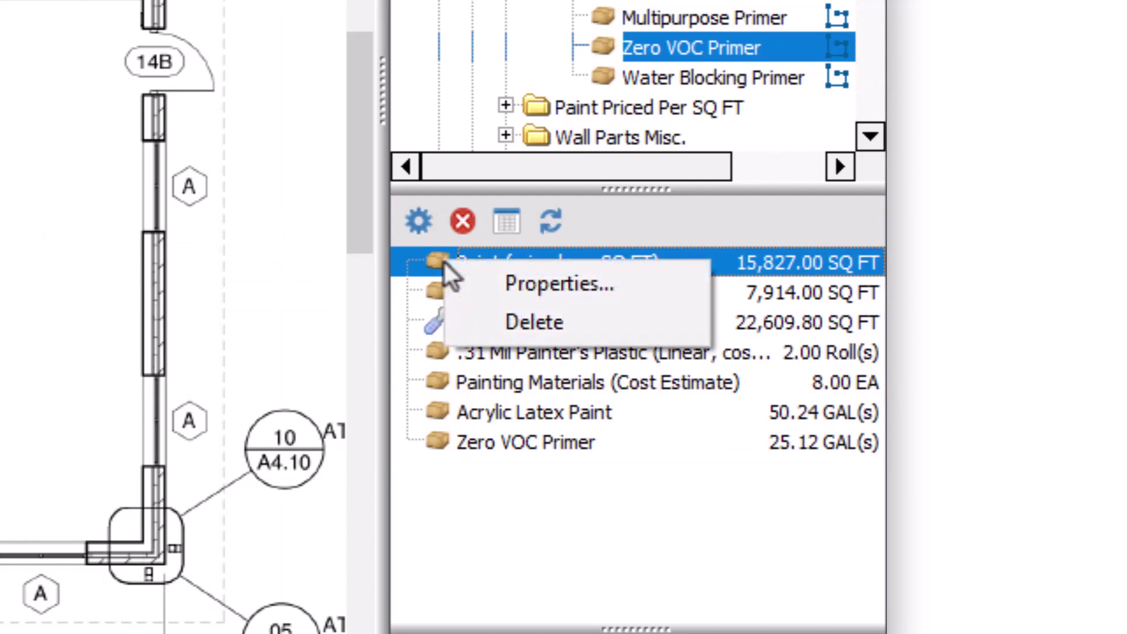
pyautogui.click(514, 318)
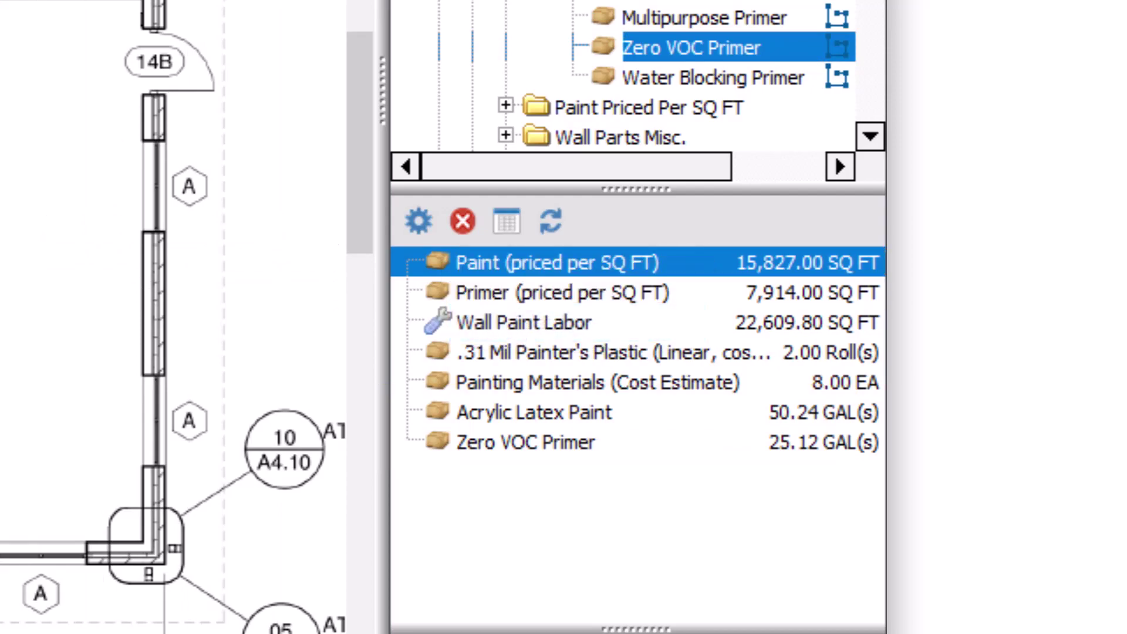
pyautogui.rightClick(495, 267)
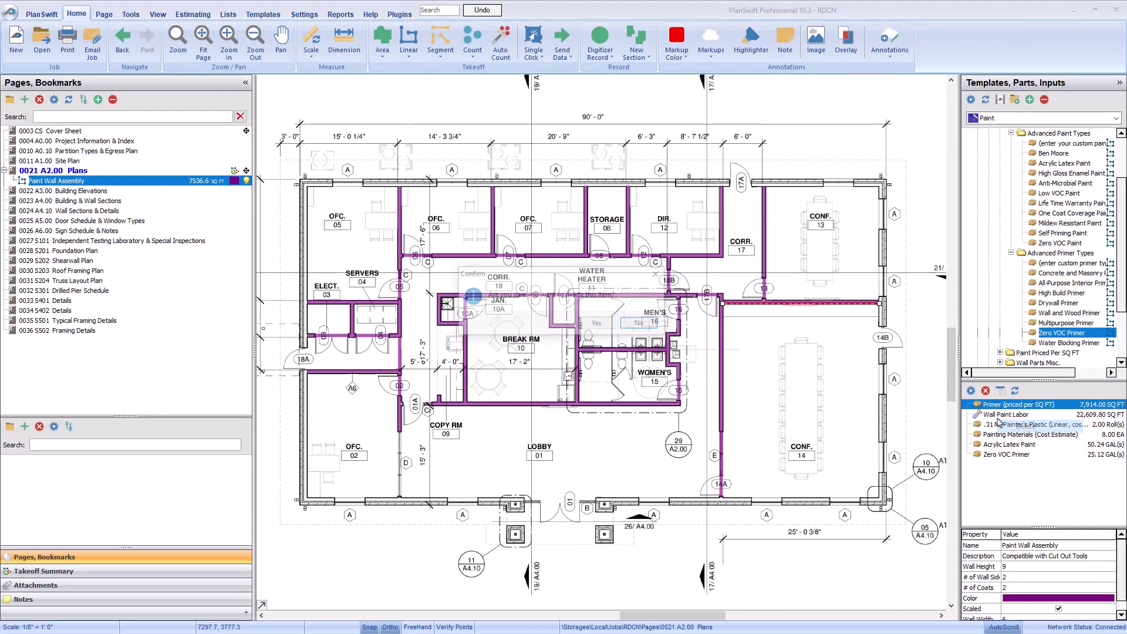
pyautogui.click(899, 399)
pyautogui.click(599, 324)
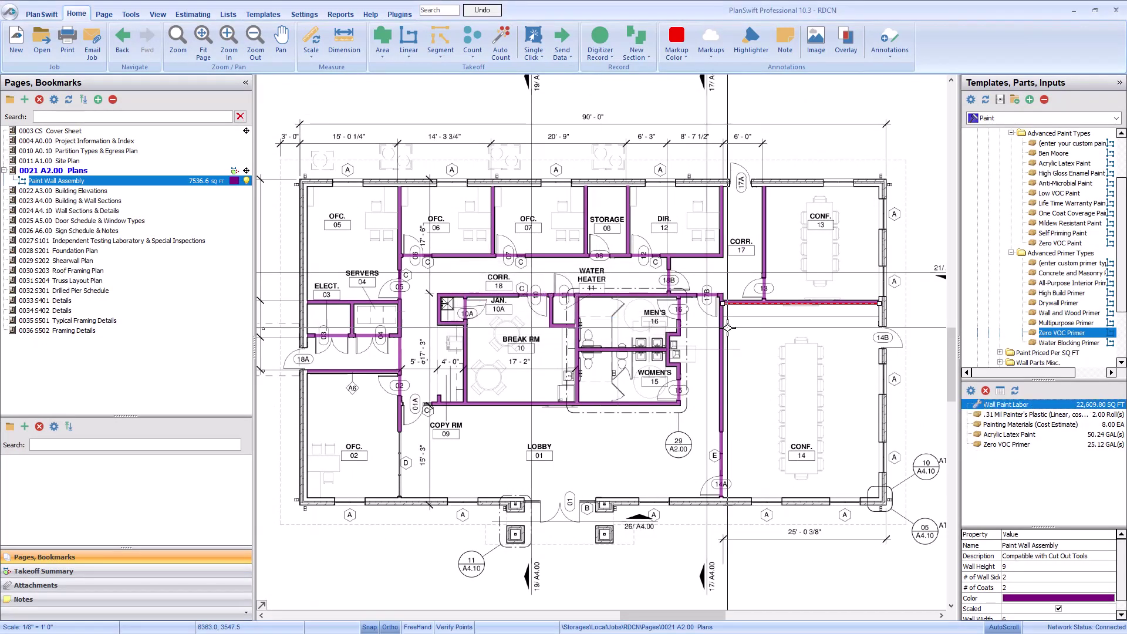
# Step: Expand the Example Assemblies folder to examine the ready-made paint assemblies, and collapse it again
pyautogui.scroll(1, 1121, 180)
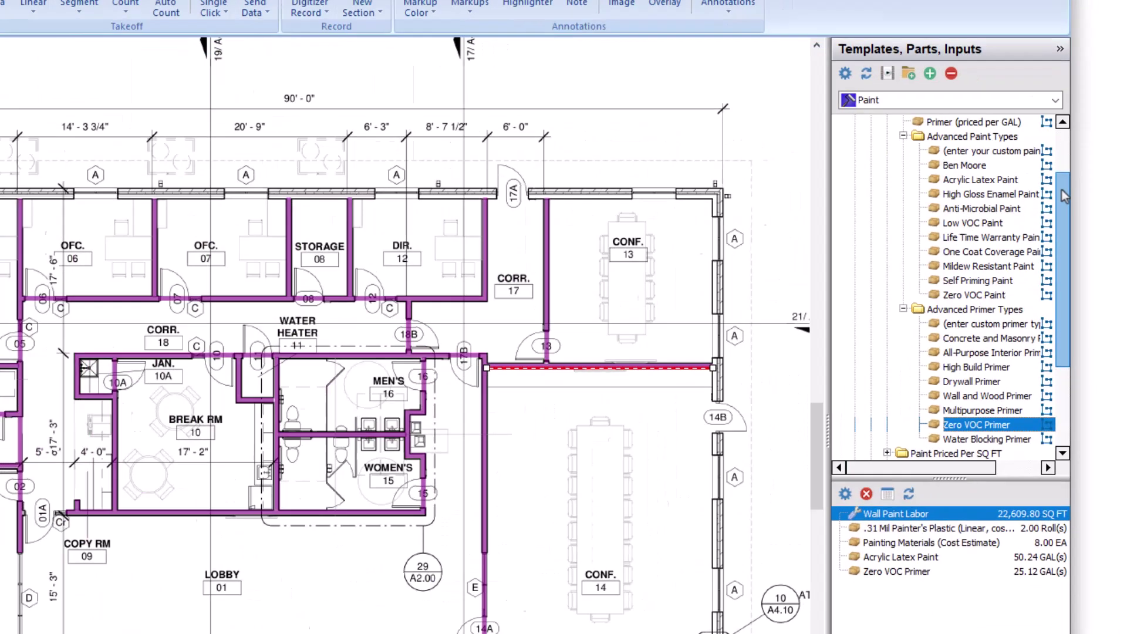
pyautogui.scroll(2, 1062, 189)
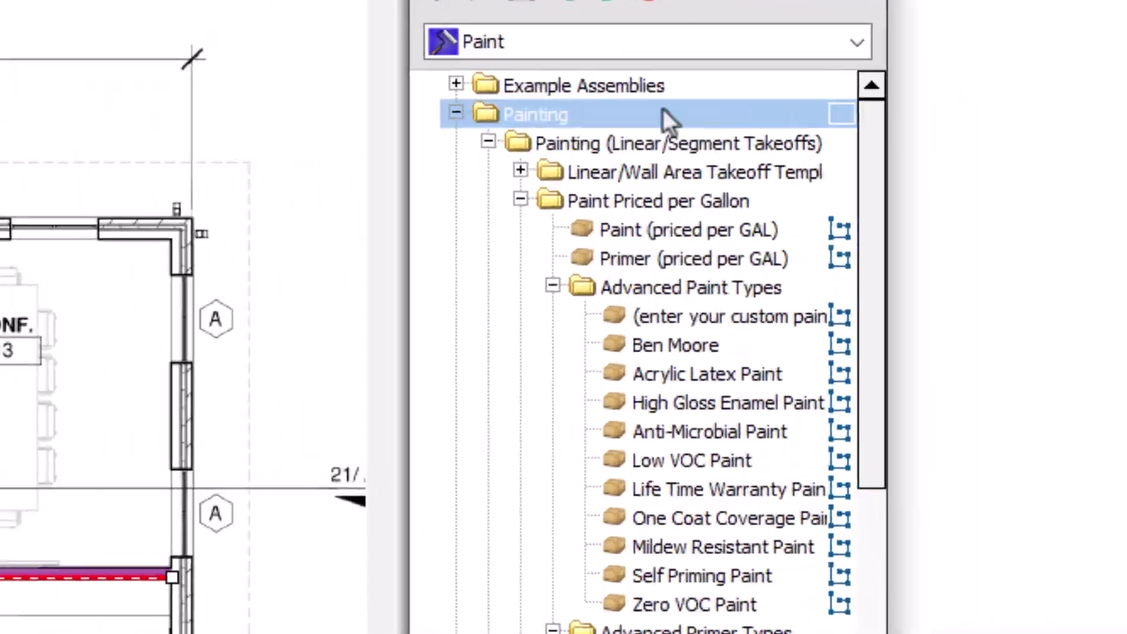
pyautogui.click(857, 122)
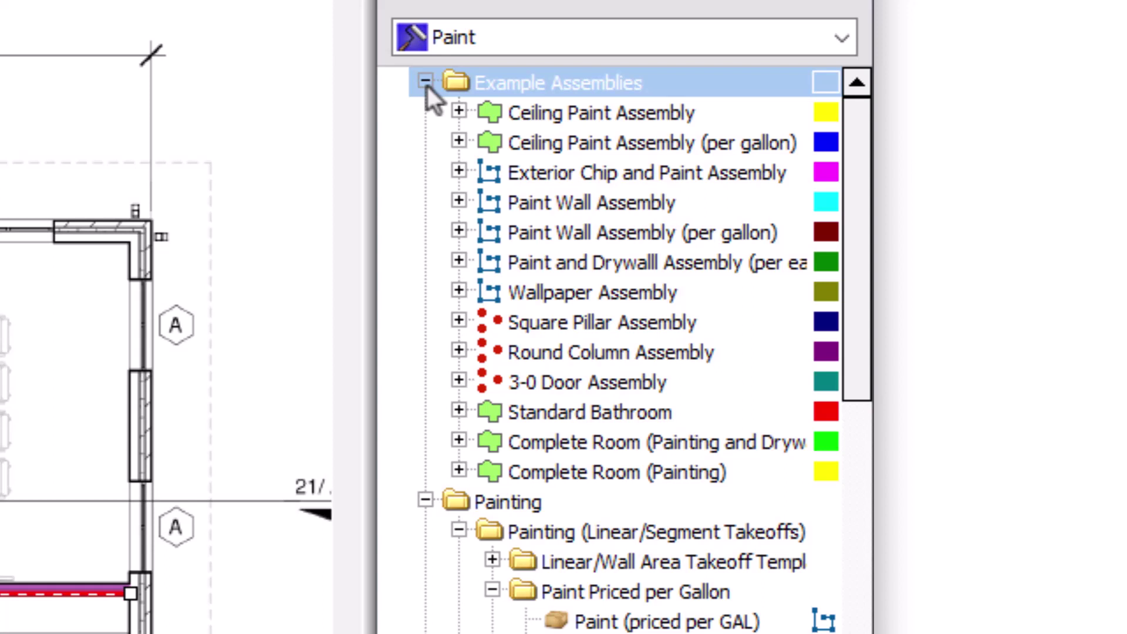
pyautogui.click(427, 86)
# Step: Collapse the Painting folder and expand Wall Area and Cut Outs down to the Drag and Drop Cut Out Tools
pyautogui.click(431, 109)
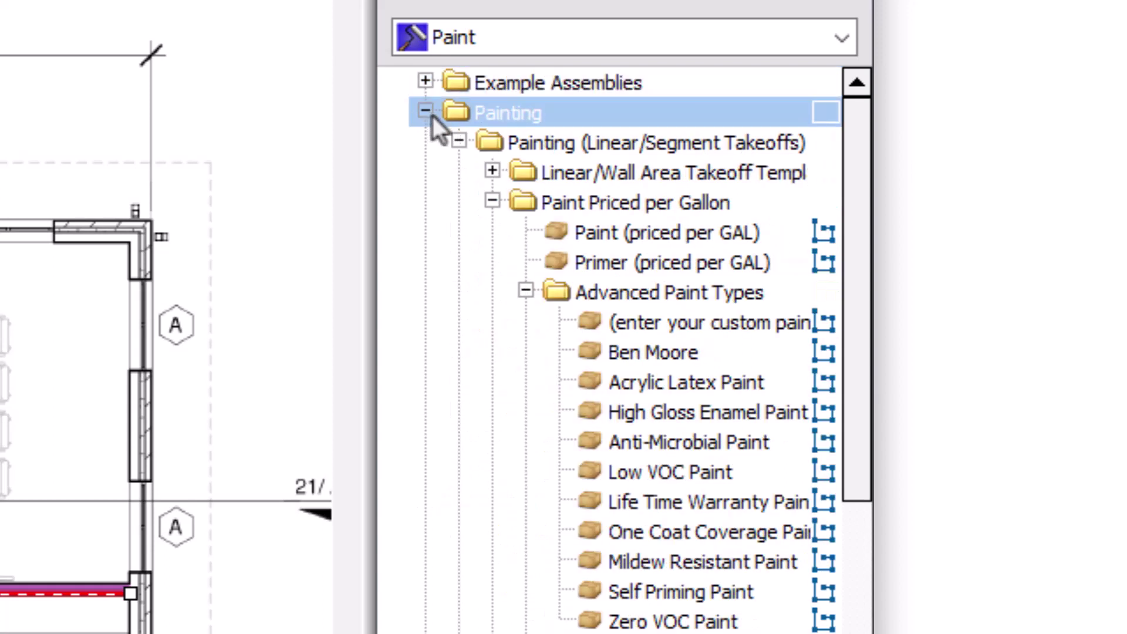
pyautogui.click(429, 113)
pyautogui.click(427, 170)
pyautogui.click(427, 170)
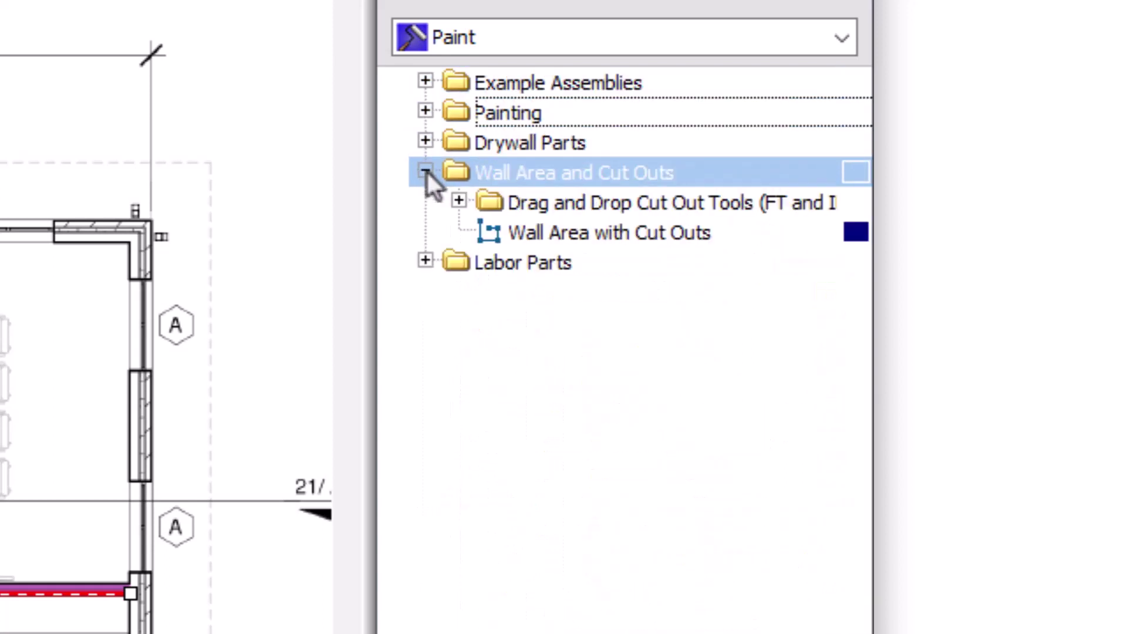
pyautogui.click(451, 201)
pyautogui.click(457, 202)
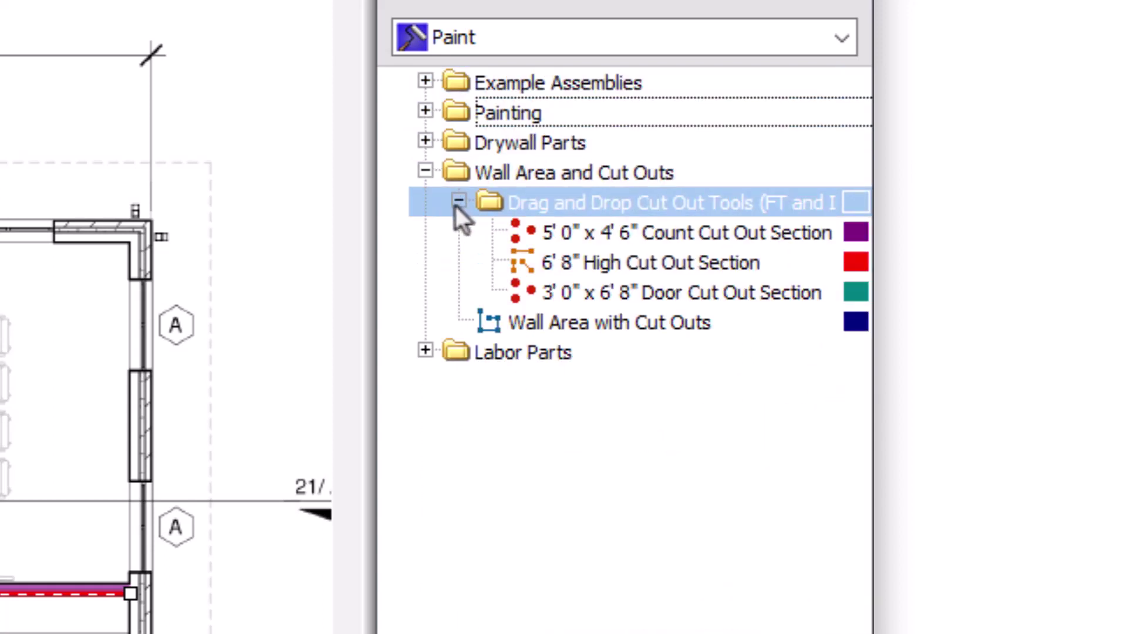
# Step: Add the 3' 0" x 6' 8" Door Cut Out Section to the Paint Wall Assembly takeoff with its default properties
pyautogui.click(516, 268)
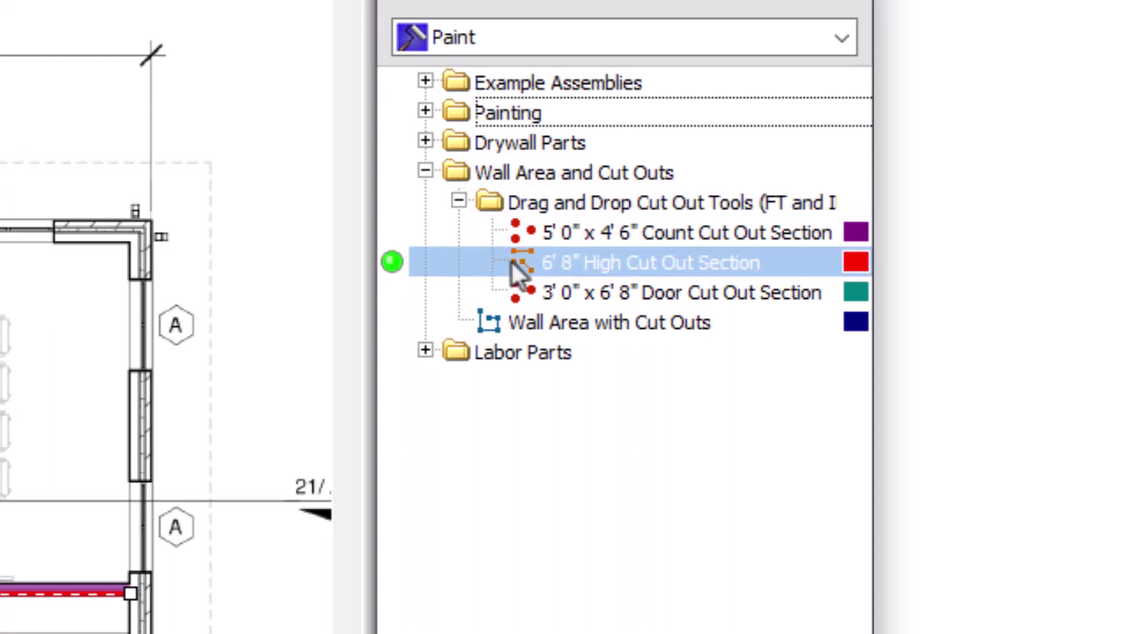
pyautogui.click(552, 298)
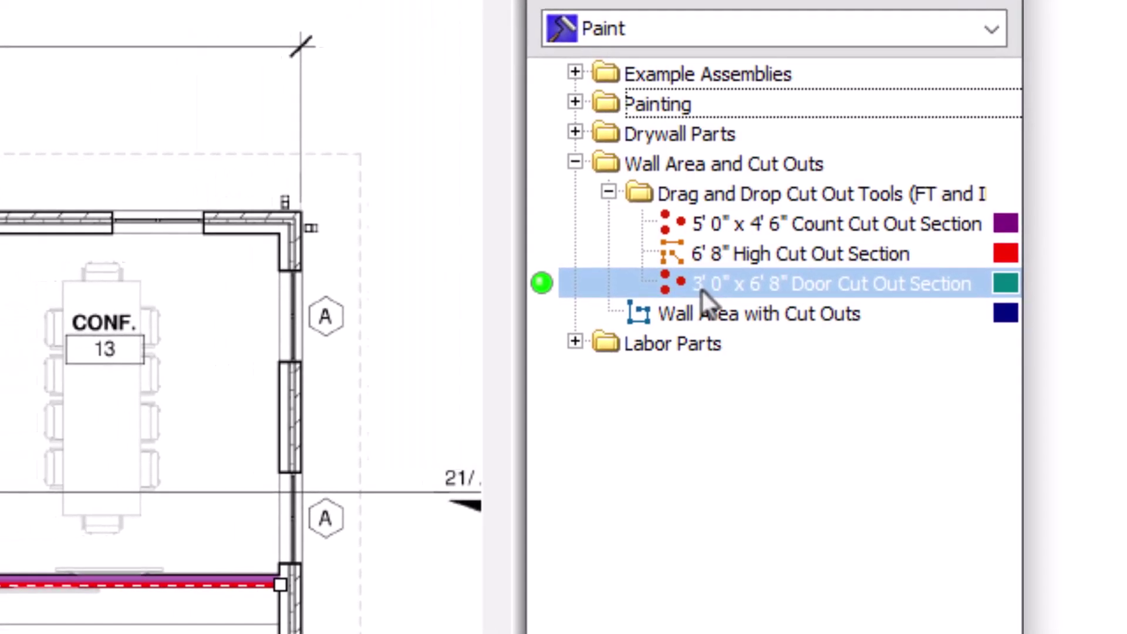
pyautogui.moveTo(562, 303); pyautogui.dragTo(0, 378)
pyautogui.moveTo(348, 351); pyautogui.dragTo(248, 374)
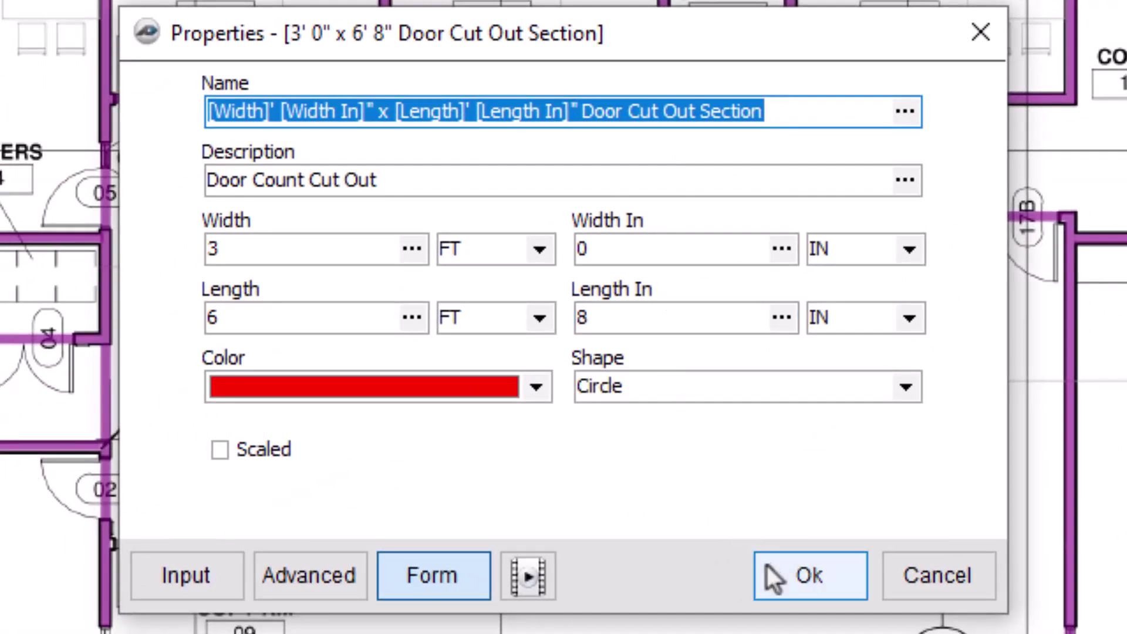
pyautogui.click(773, 575)
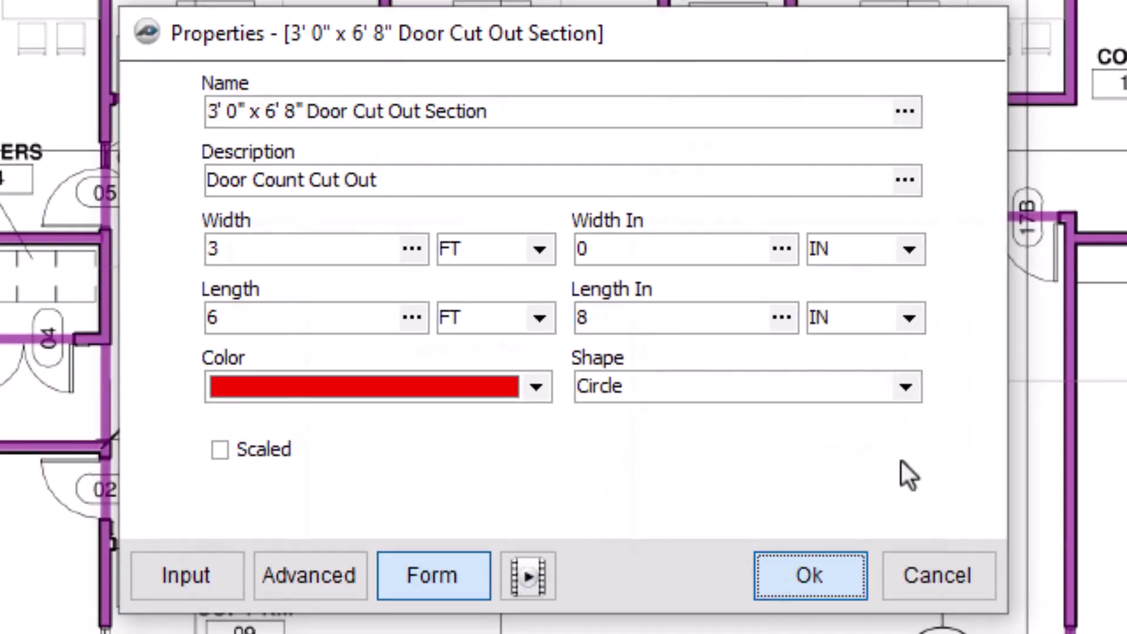
# Step: Place door cut outs on the painted walls at the interior door openings of the floor plan, including 17B, 06, 07 and 08
pyautogui.click(1025, 221)
pyautogui.click(564, 221)
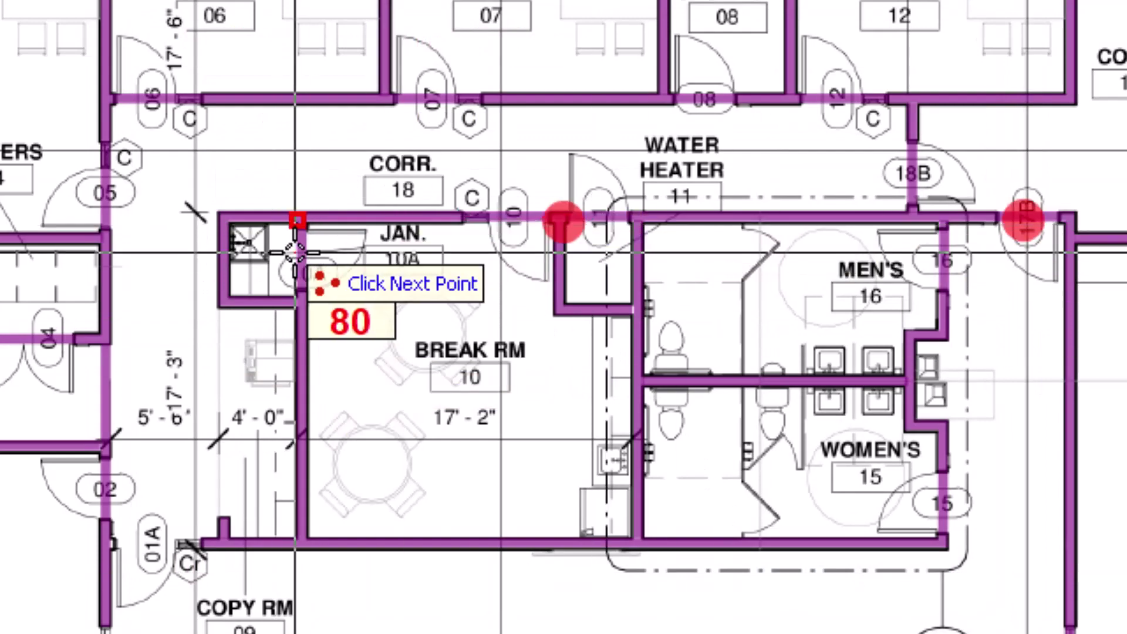
pyautogui.click(305, 221)
pyautogui.click(134, 101)
pyautogui.click(437, 101)
pyautogui.click(705, 100)
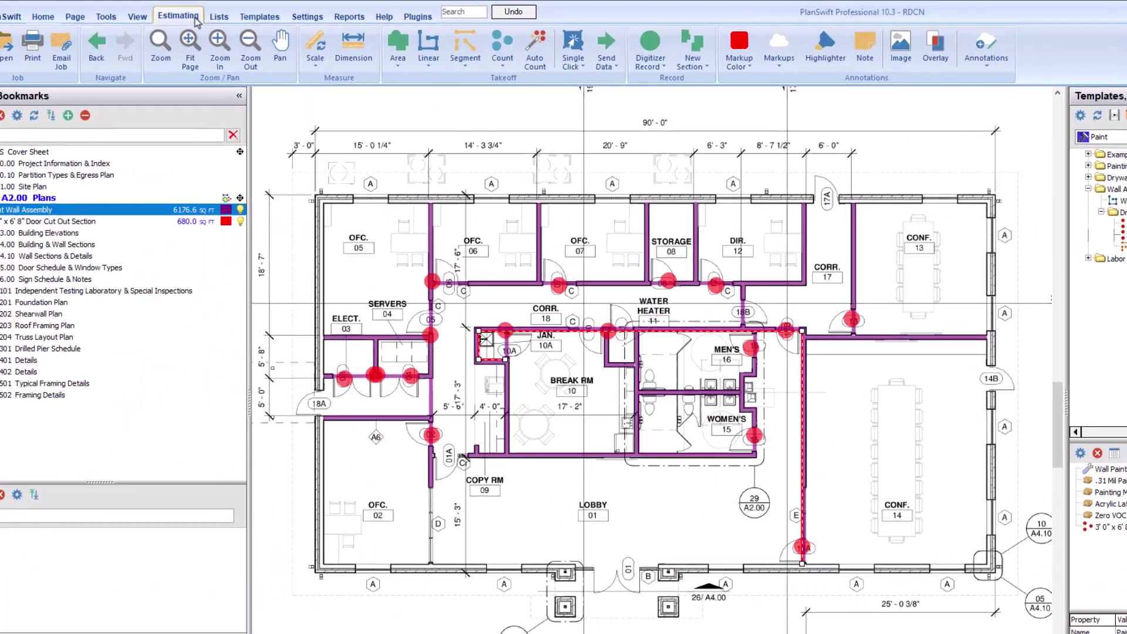
# Step: Open the estimating view to review the quantities and prices of the Paint Wall Assembly's parts
pyautogui.click(205, 15)
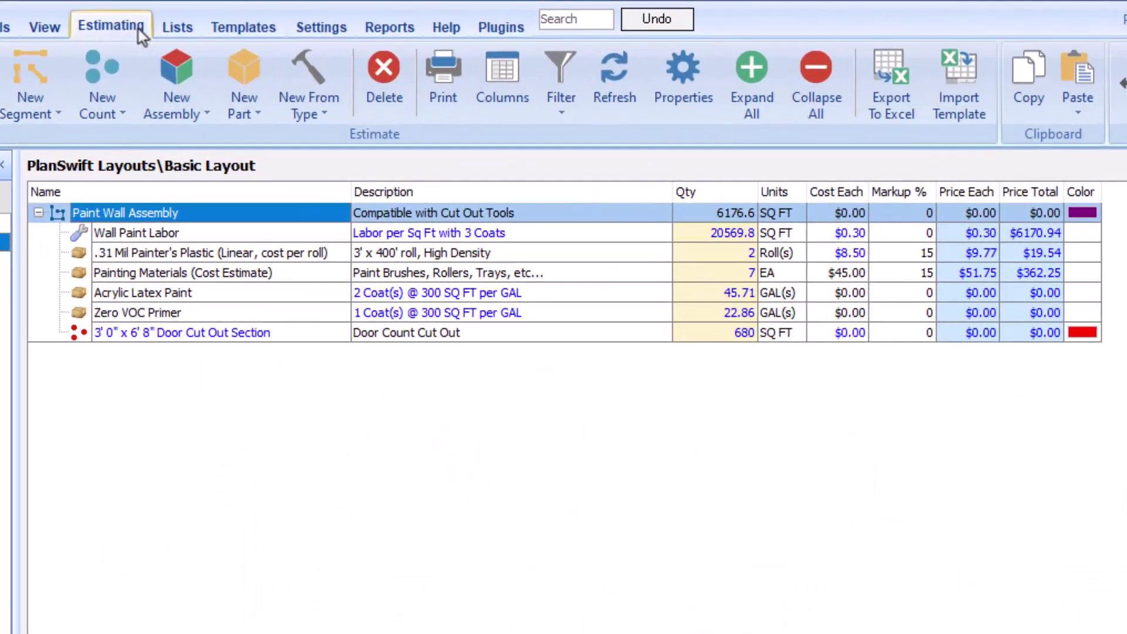